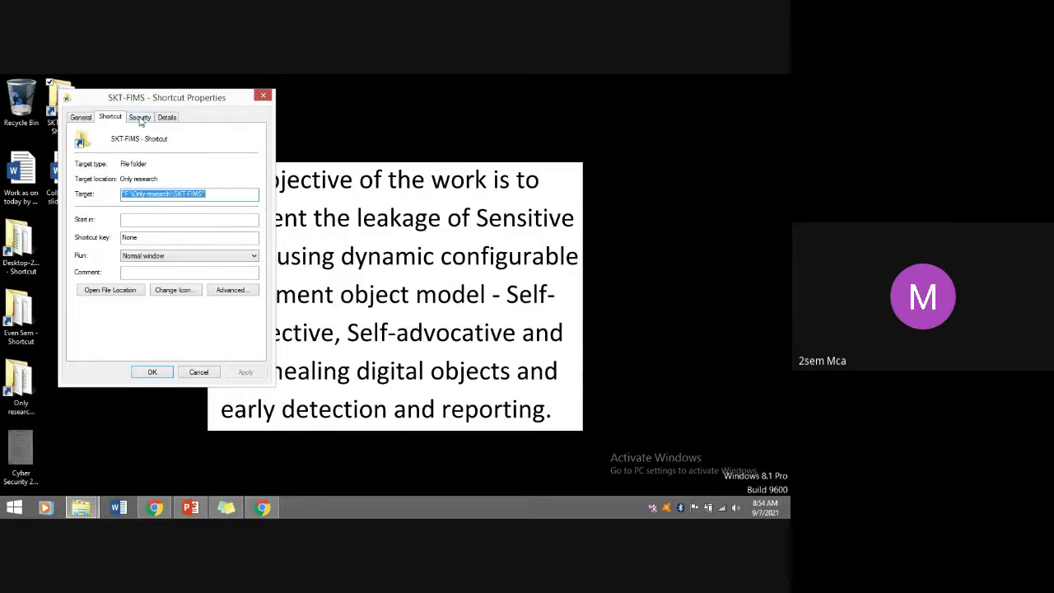
Review the SKT-FIMS shortcut's security, details, general properties and advanced attributes, then close its properties without changing anything.
left_click(140, 120)
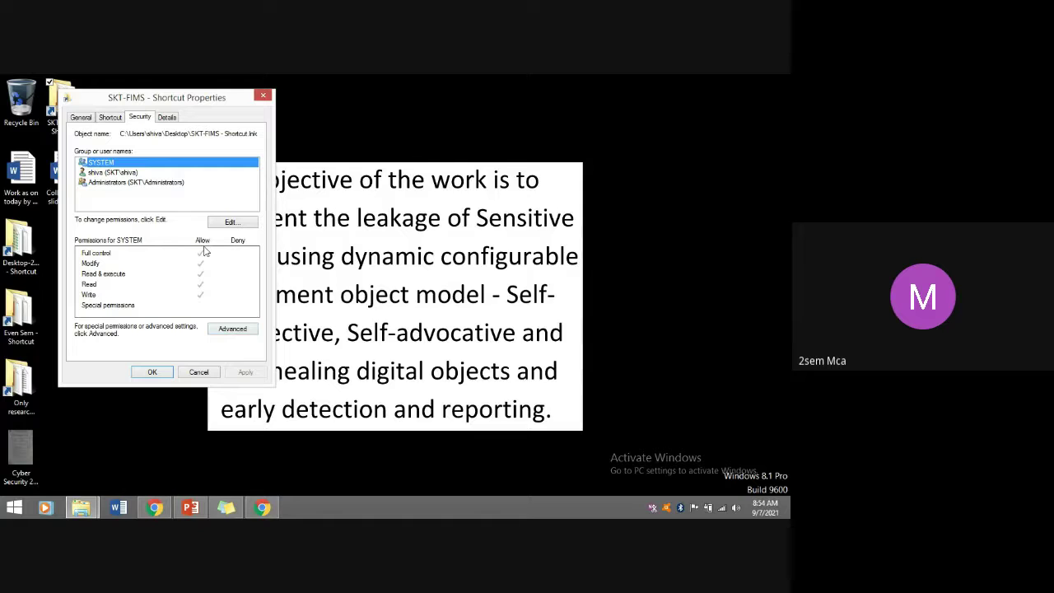
left_click(168, 118)
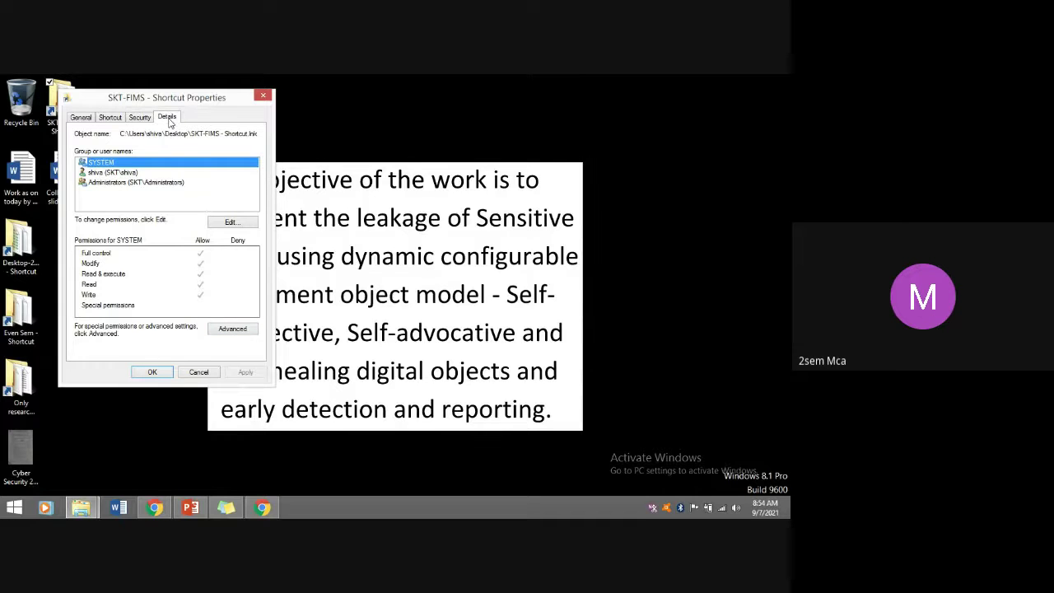
left_click(86, 118)
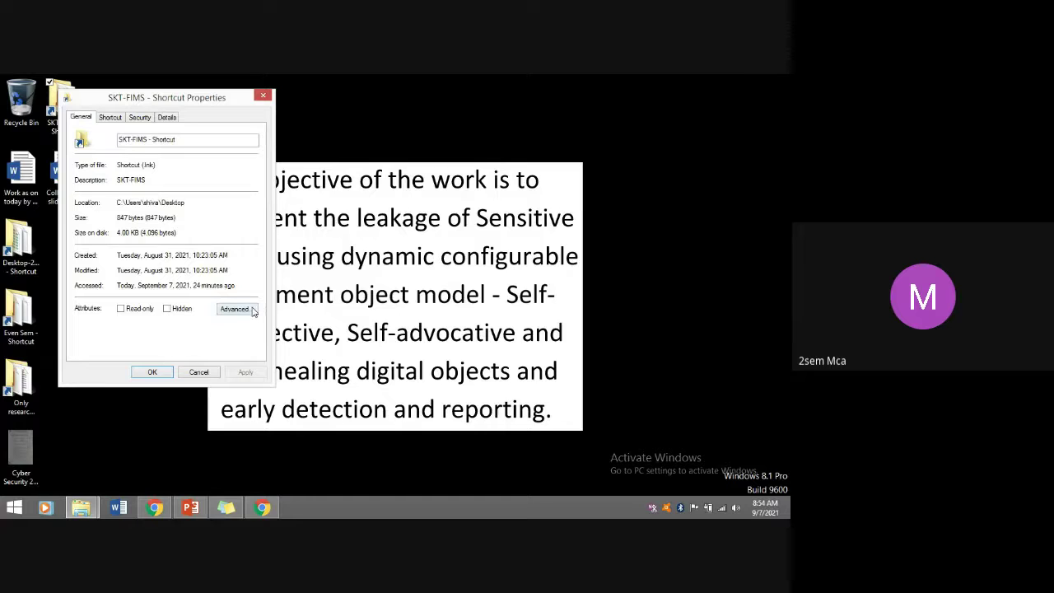
left_click(235, 309)
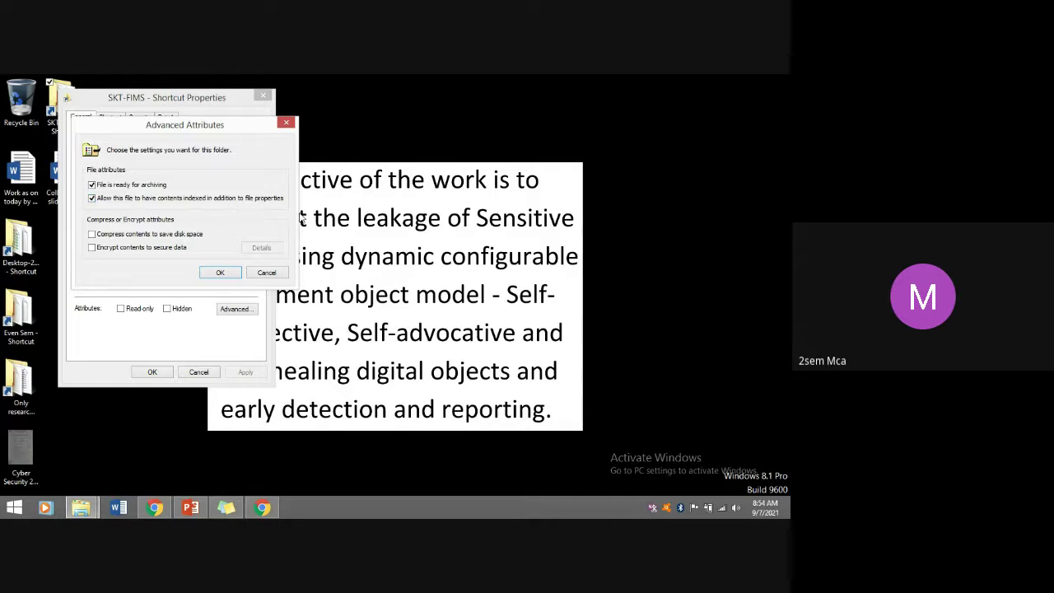
left_click(265, 275)
left_click(212, 369)
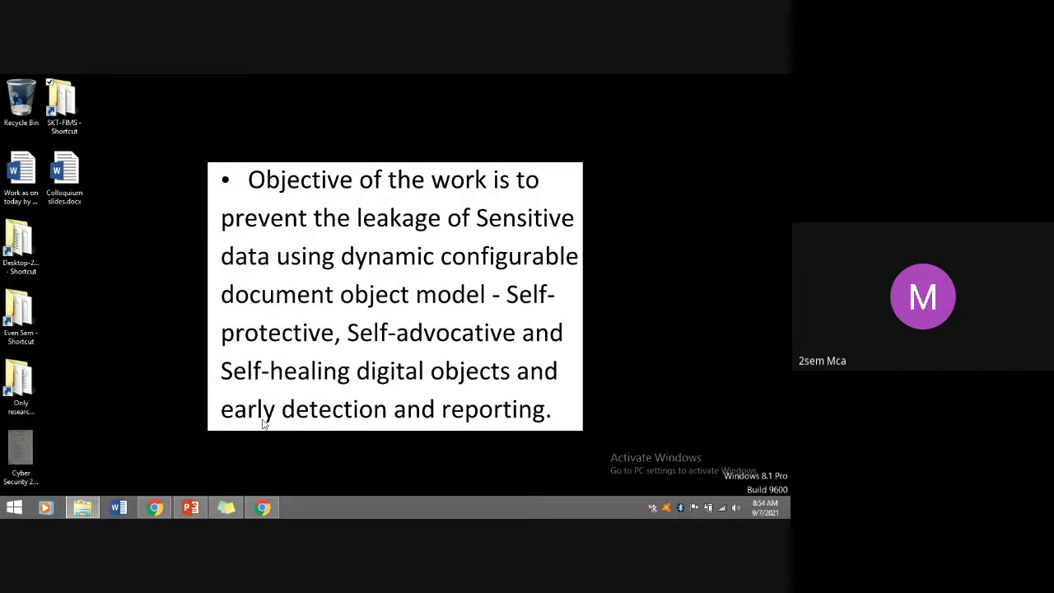
Open Control Panel showing all items in a maximised window, and close the Programs and Features window.
key("super+x")
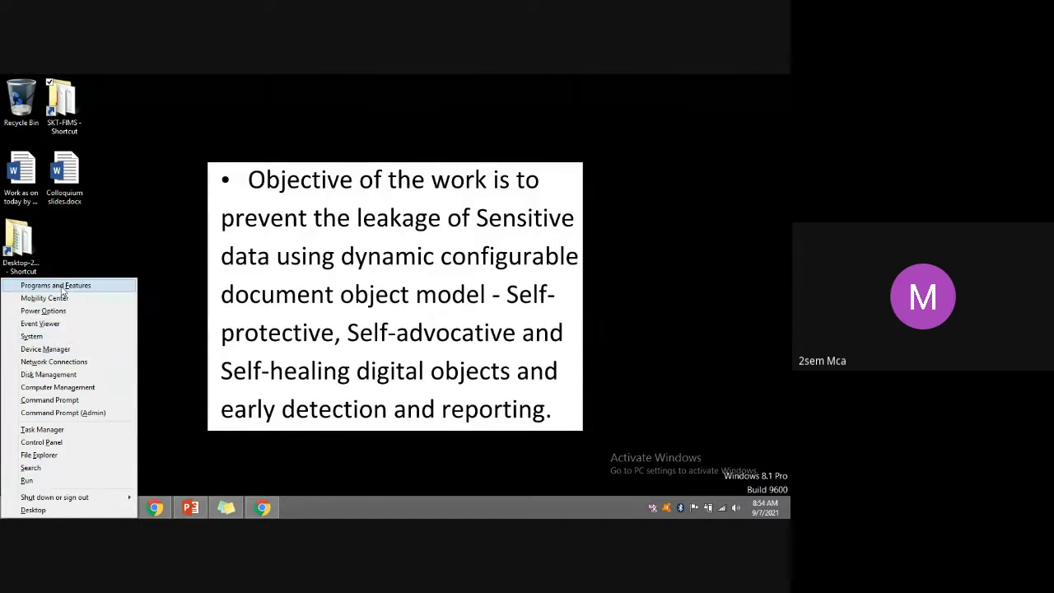
key("Escape")
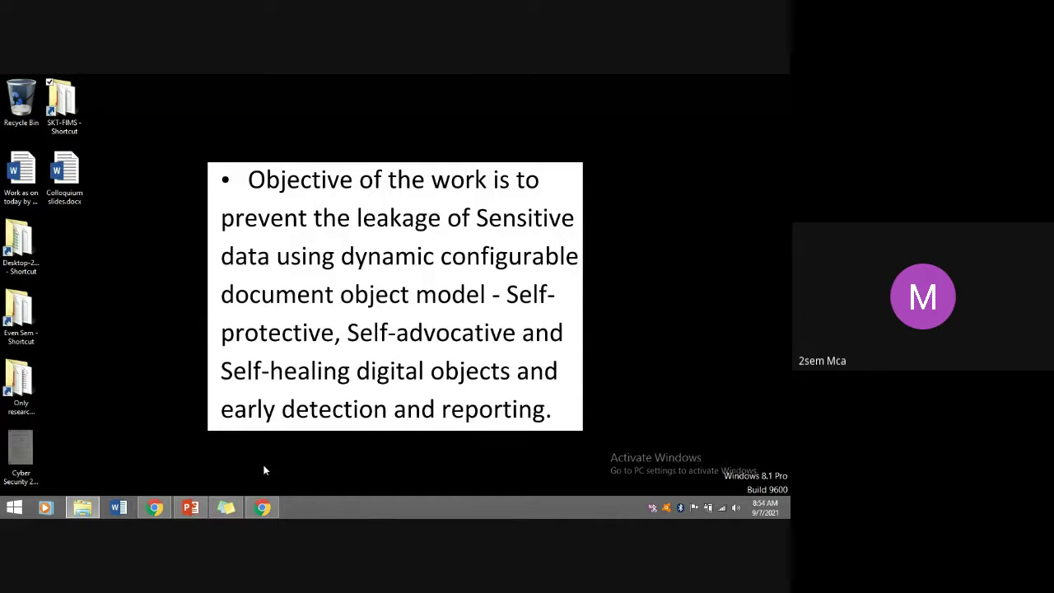
key("super+x")
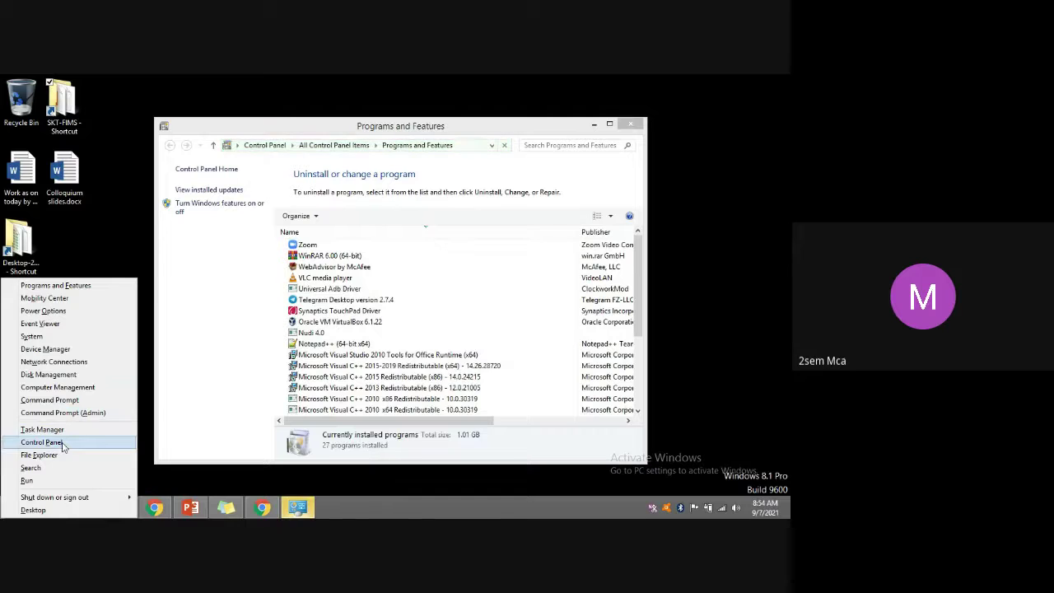
left_click(62, 442)
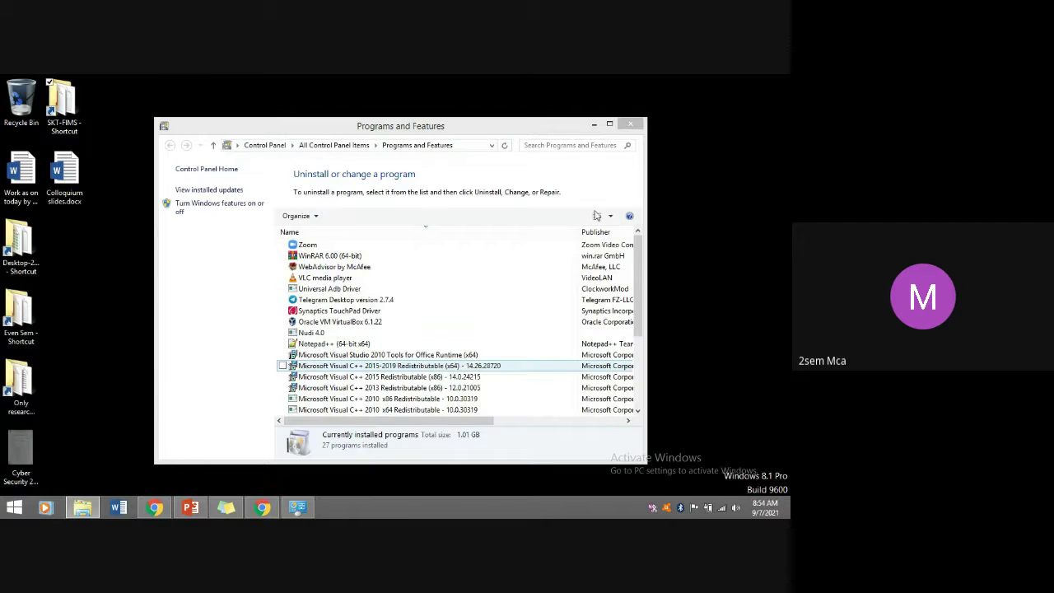
left_click(632, 122)
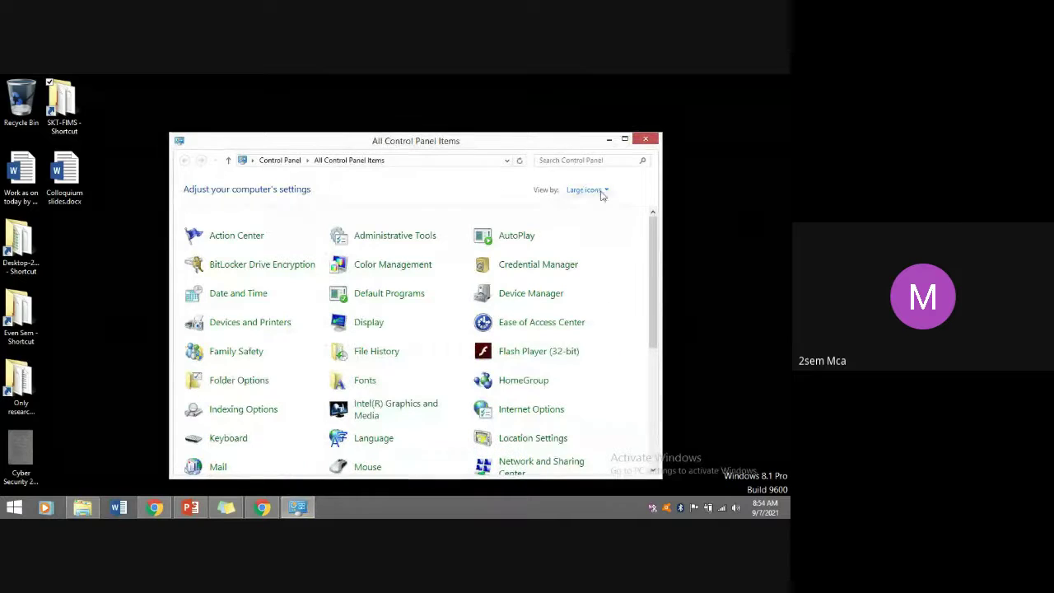
left_click(624, 139)
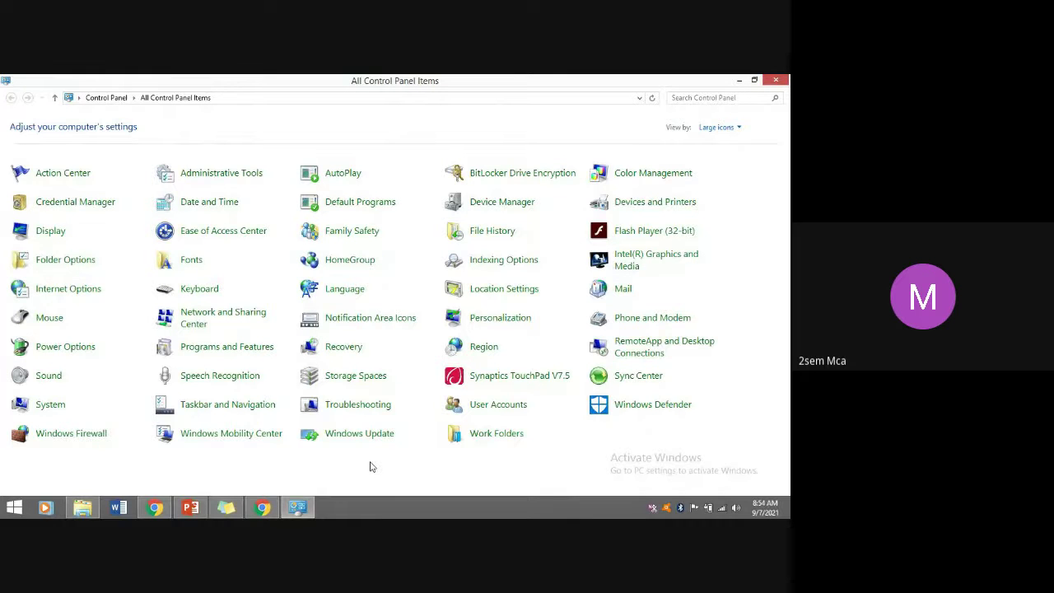
Inspect RemoteApp and Desktop Connections and its access wizard, cancel the wizard and return to all Control Panel items.
left_click(658, 348)
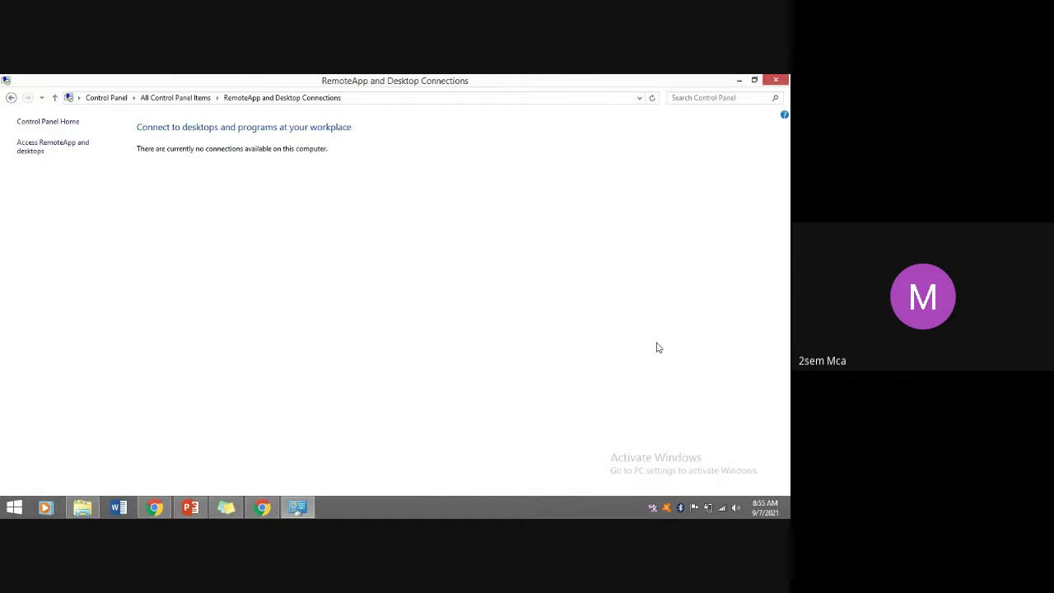
left_click(263, 508)
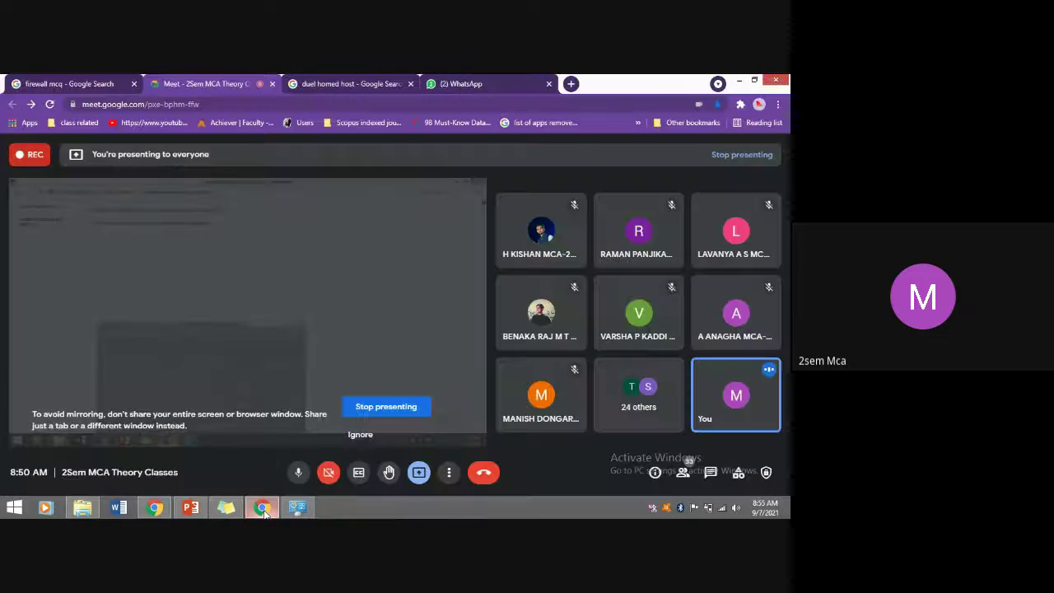
left_click(297, 508)
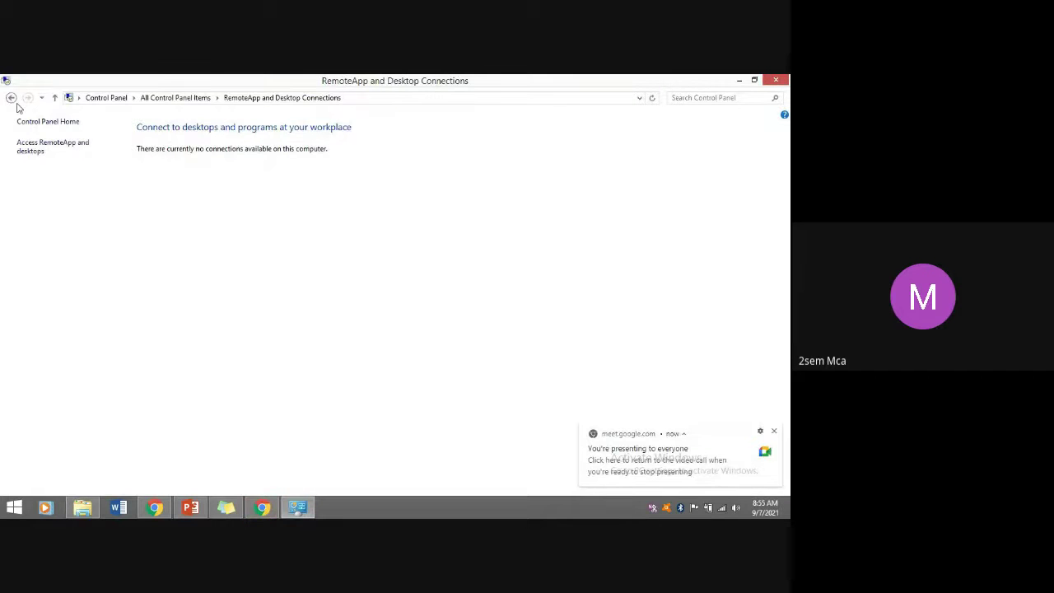
left_click(63, 149)
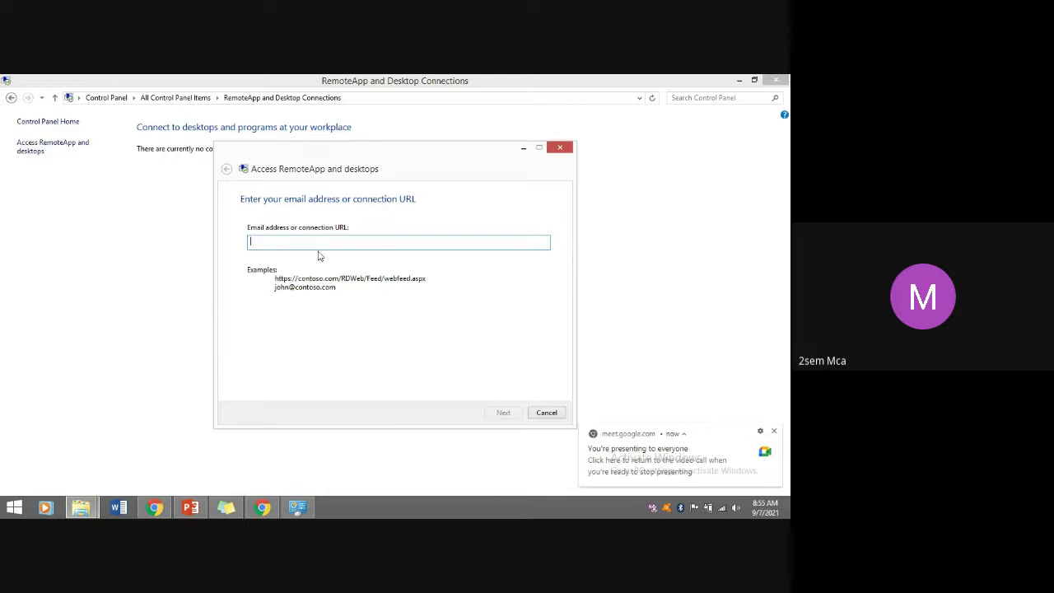
left_click(547, 415)
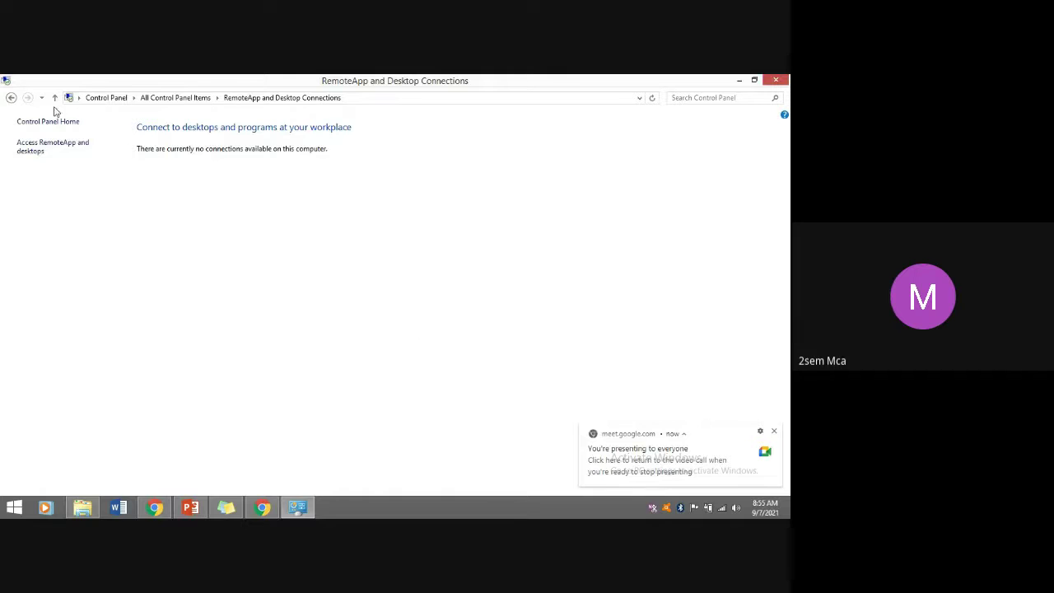
left_click(11, 98)
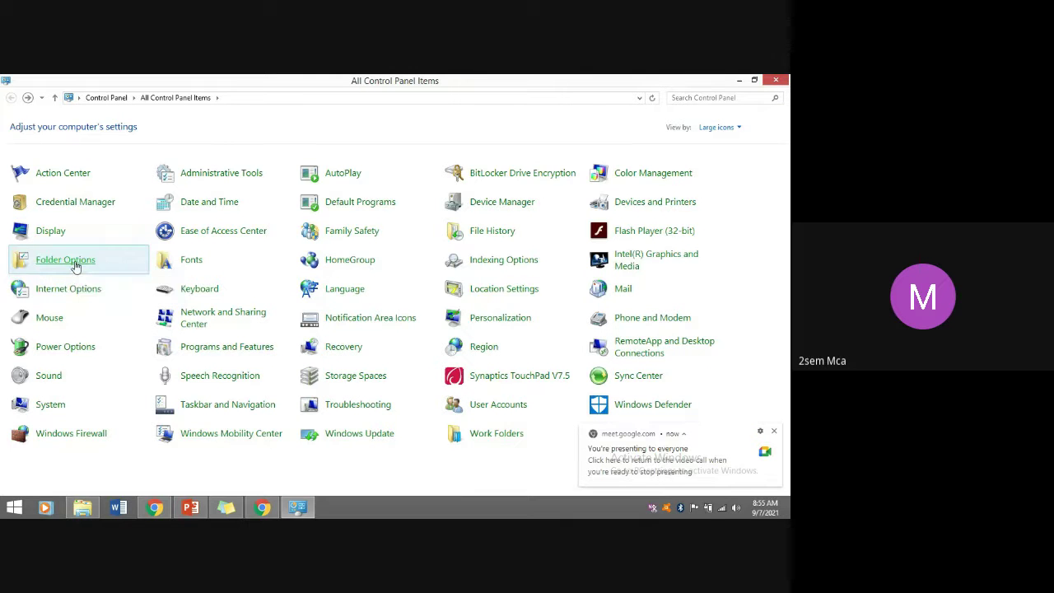
Review the general, view and search settings in Folder Options, including hidden-file settings, and close it without changes.
left_click(65, 259)
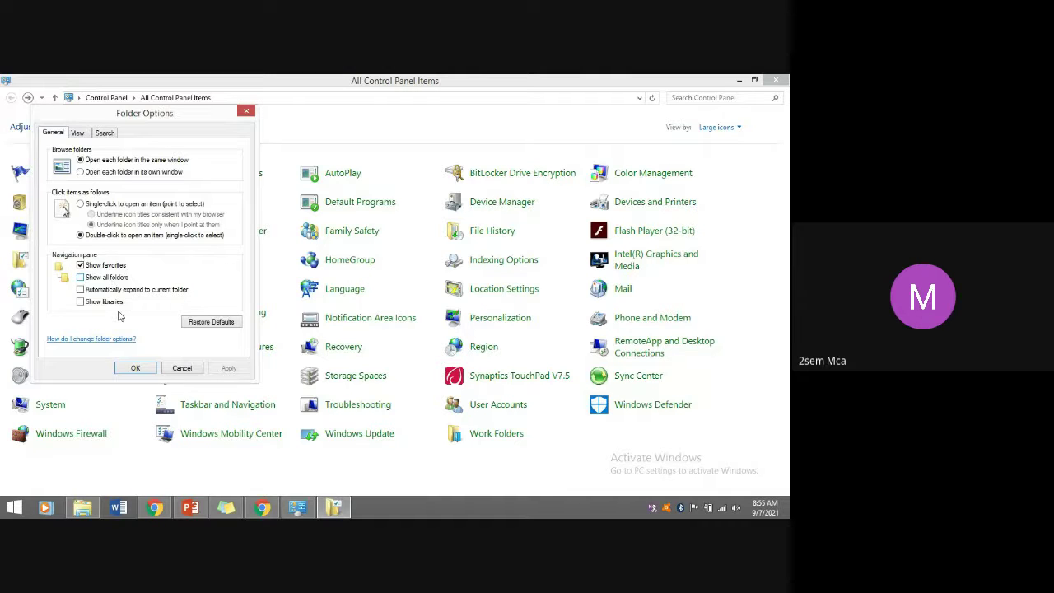
left_click(83, 134)
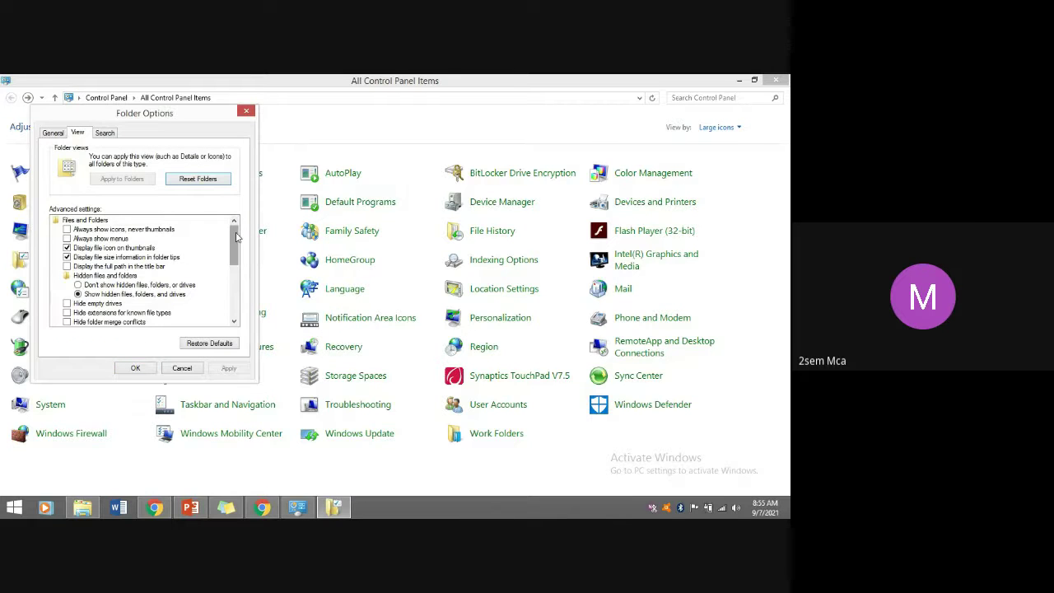
left_click_drag(236, 238, 244, 297)
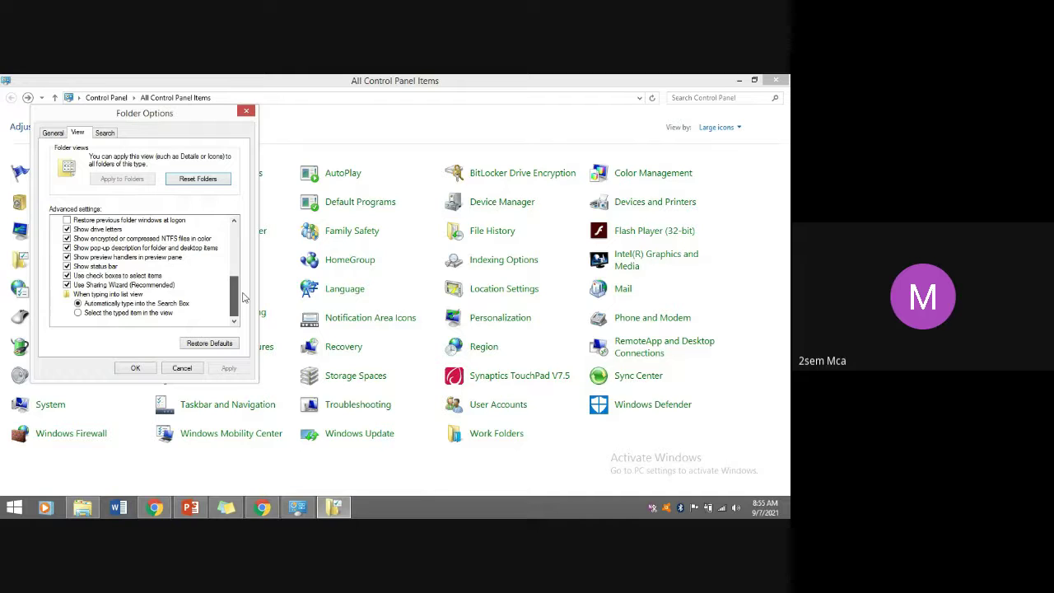
left_click_drag(243, 296, 235, 267)
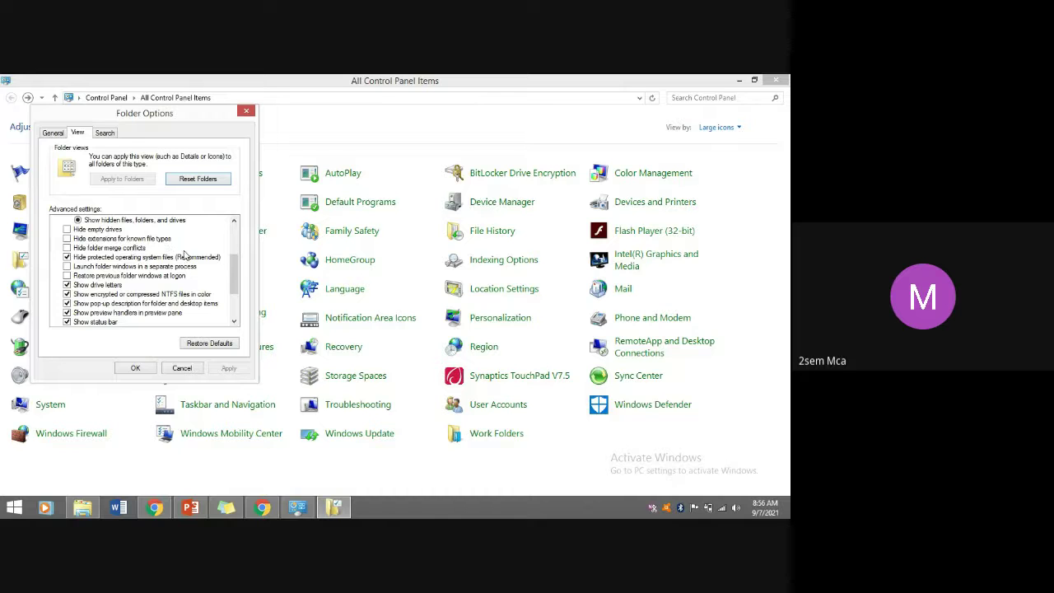
left_click_drag(237, 272, 233, 239)
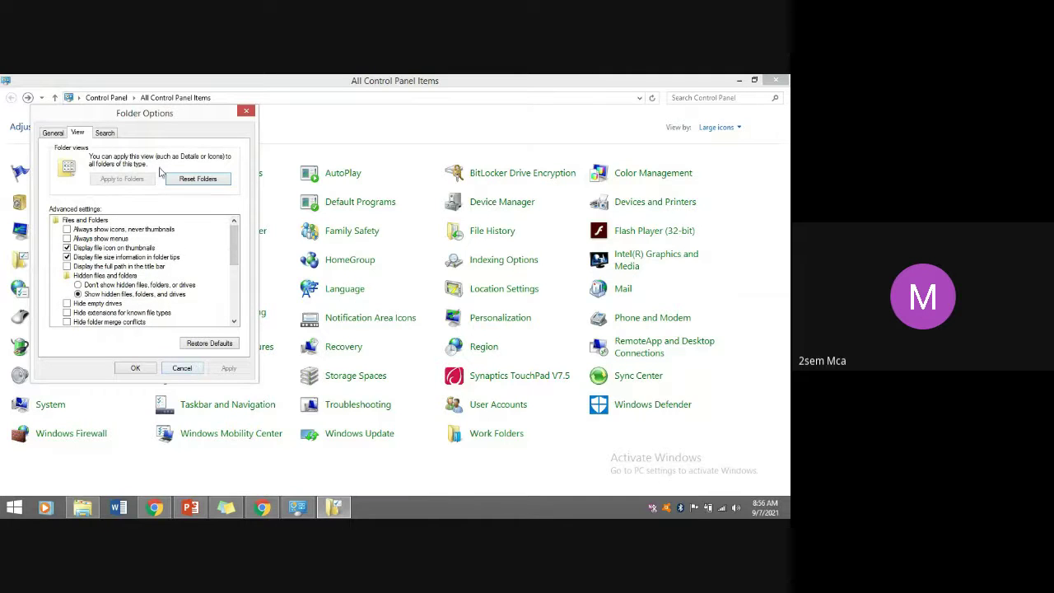
left_click(105, 133)
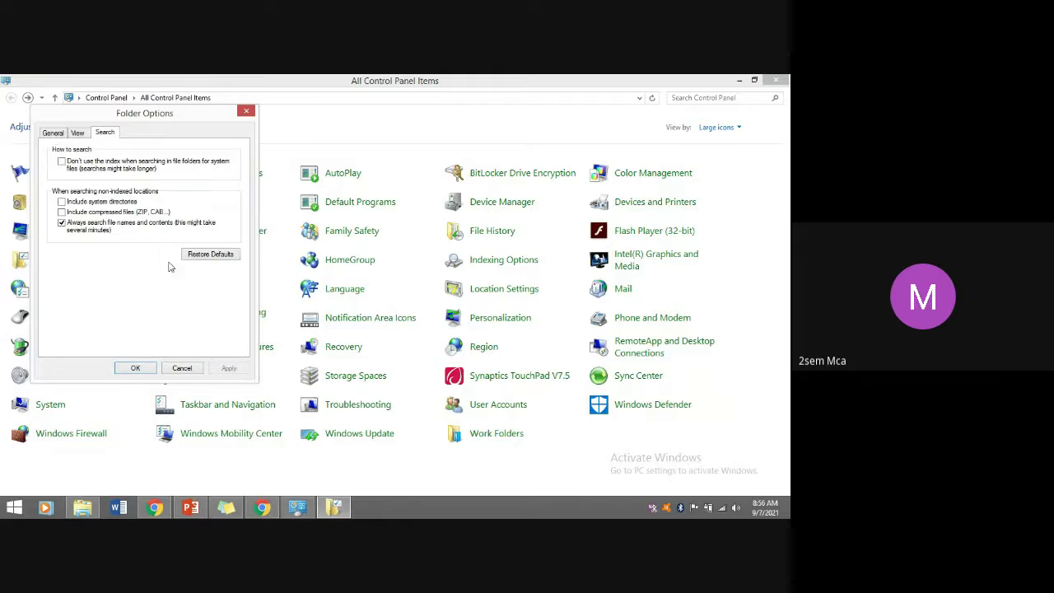
left_click(245, 112)
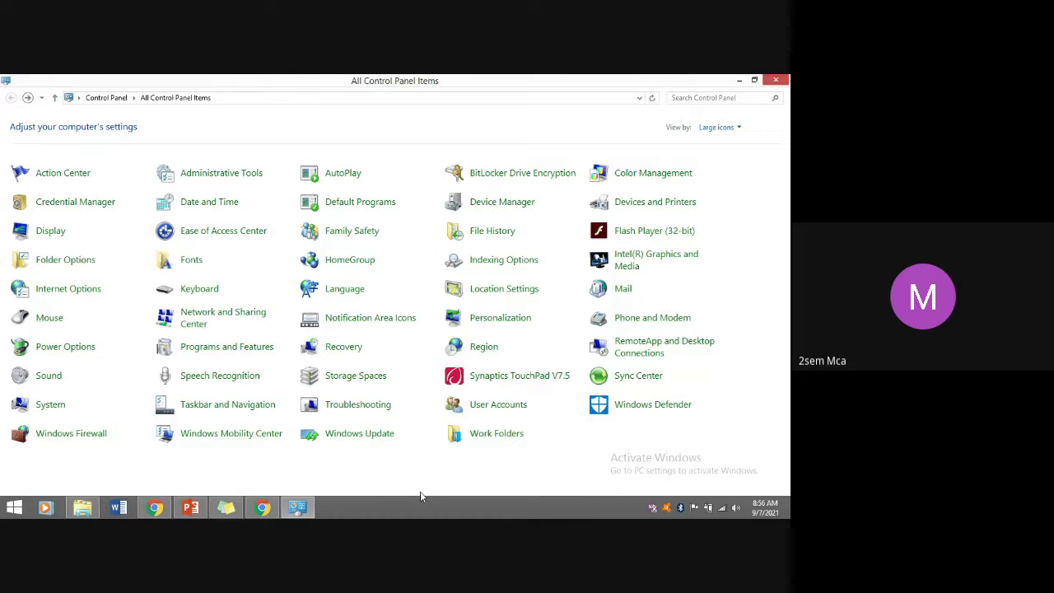
Open the Windows Firewall advanced settings and display the list of inbound rules.
left_click(92, 436)
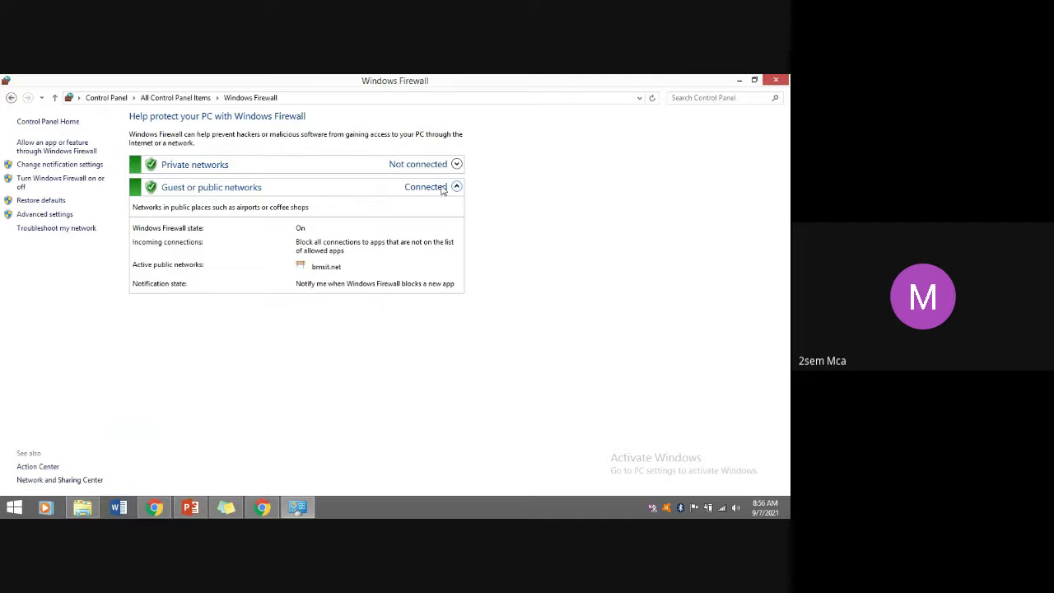
left_click(60, 214)
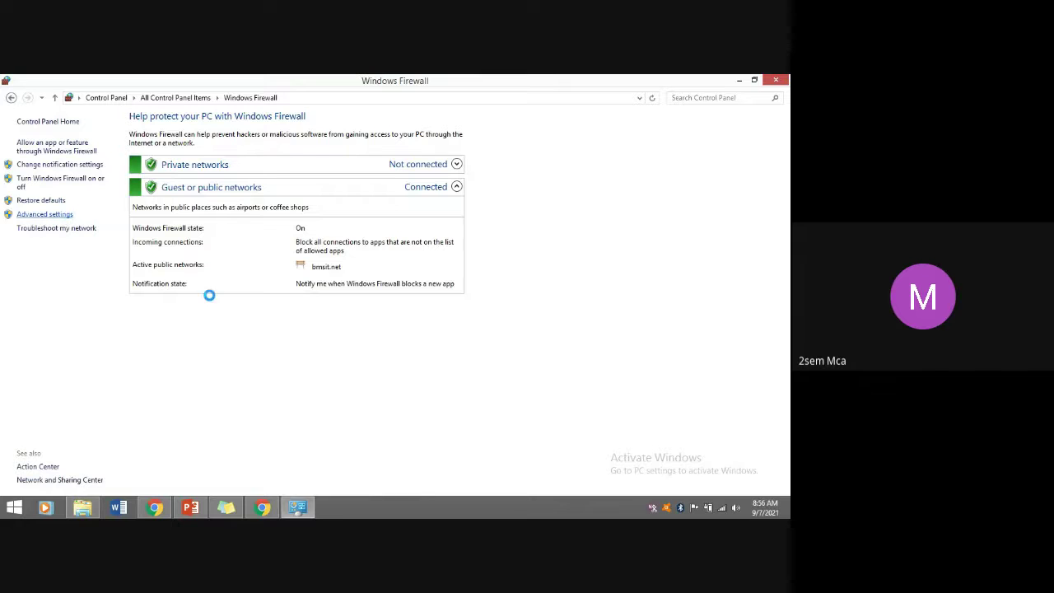
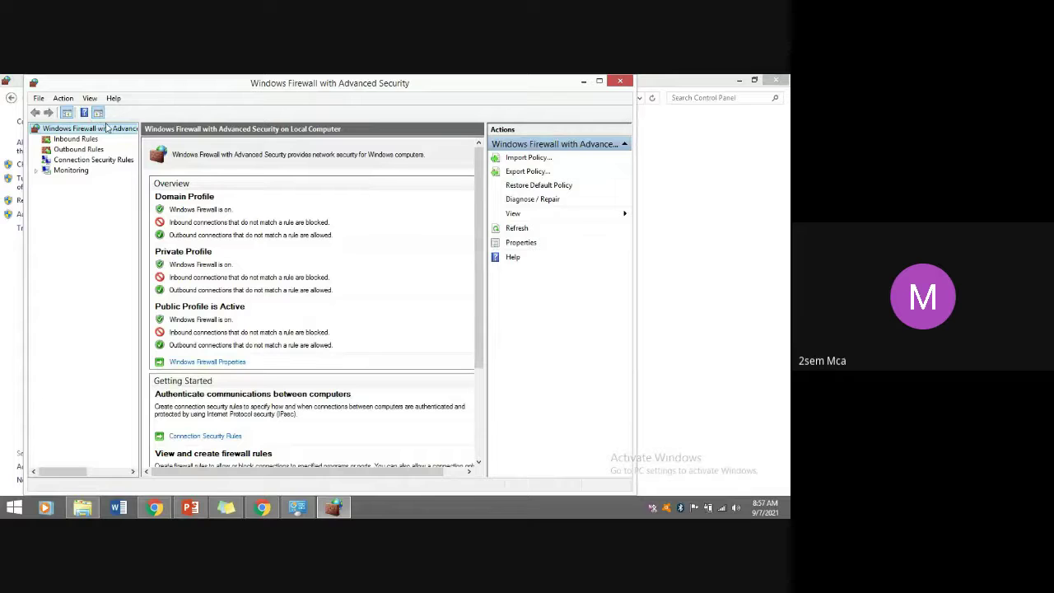
left_click(60, 140)
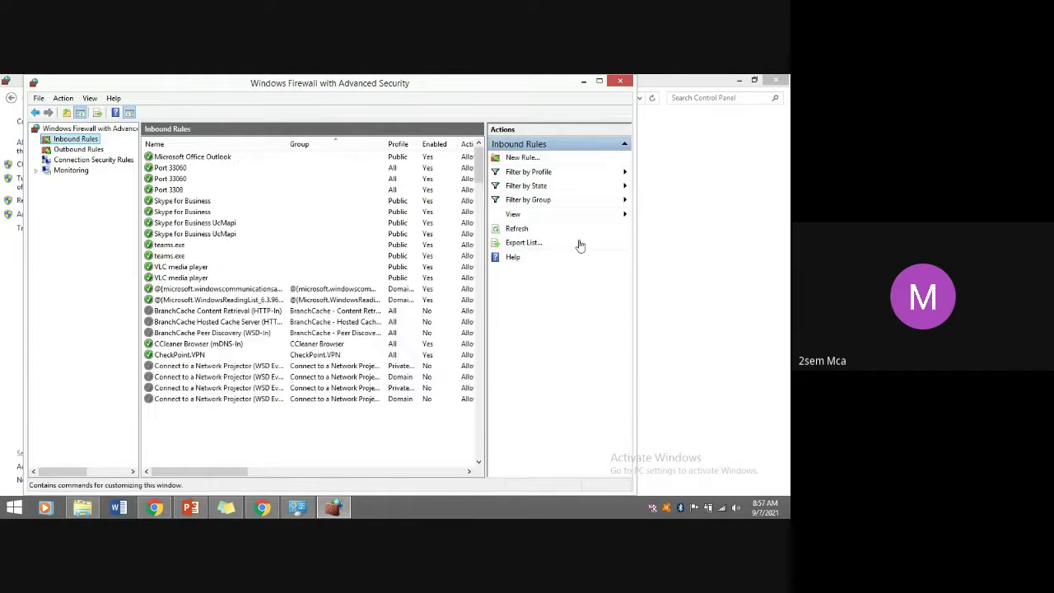
Maximise the firewall window, widen the inbound rules list and narrow its Name column so more columns fit.
left_click_drag(482, 163, 482, 162)
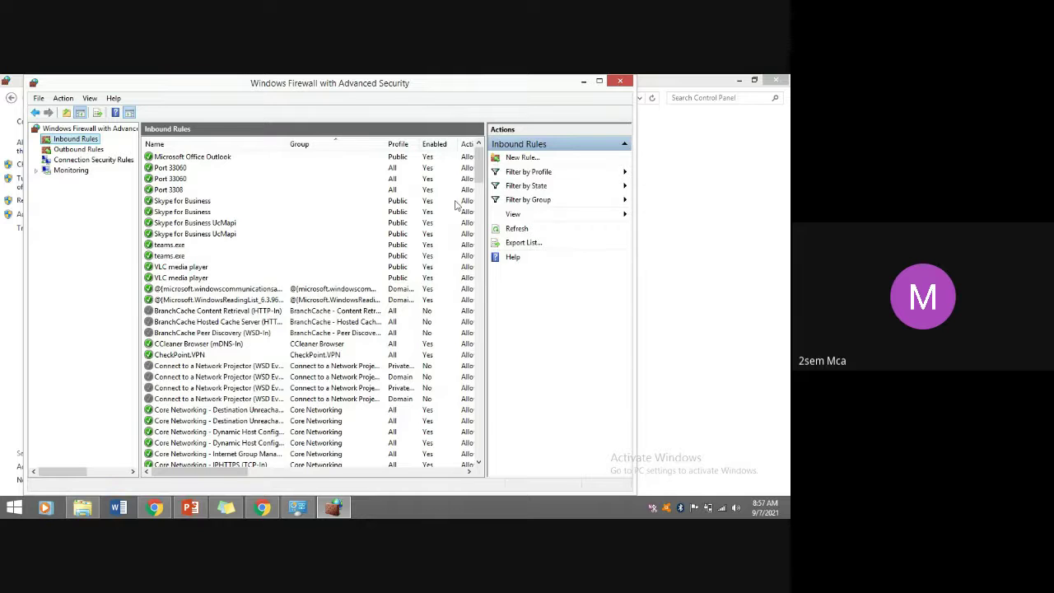
left_click(600, 82)
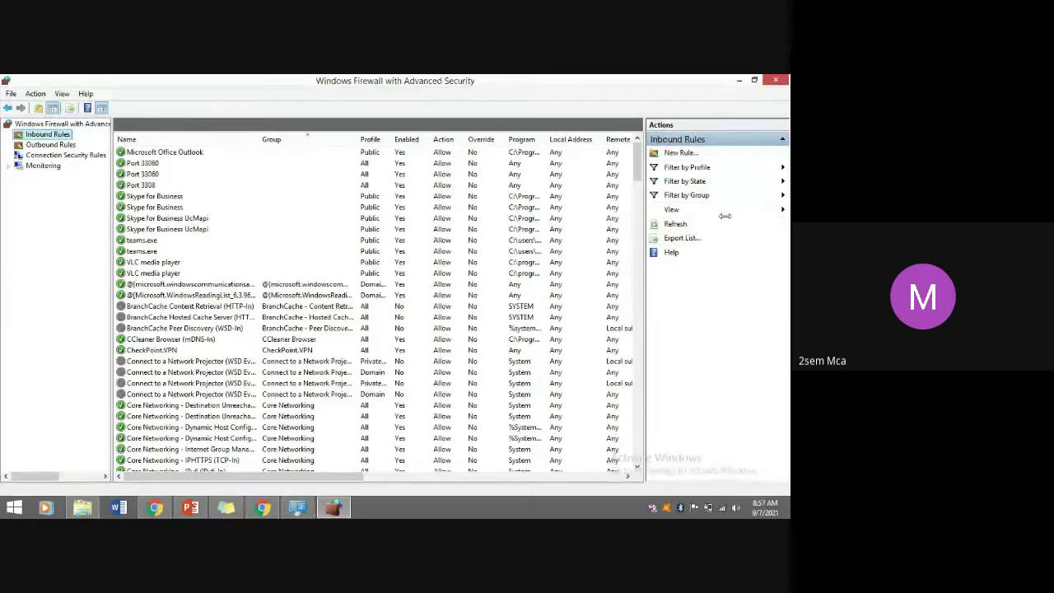
left_click_drag(724, 216, 732, 216)
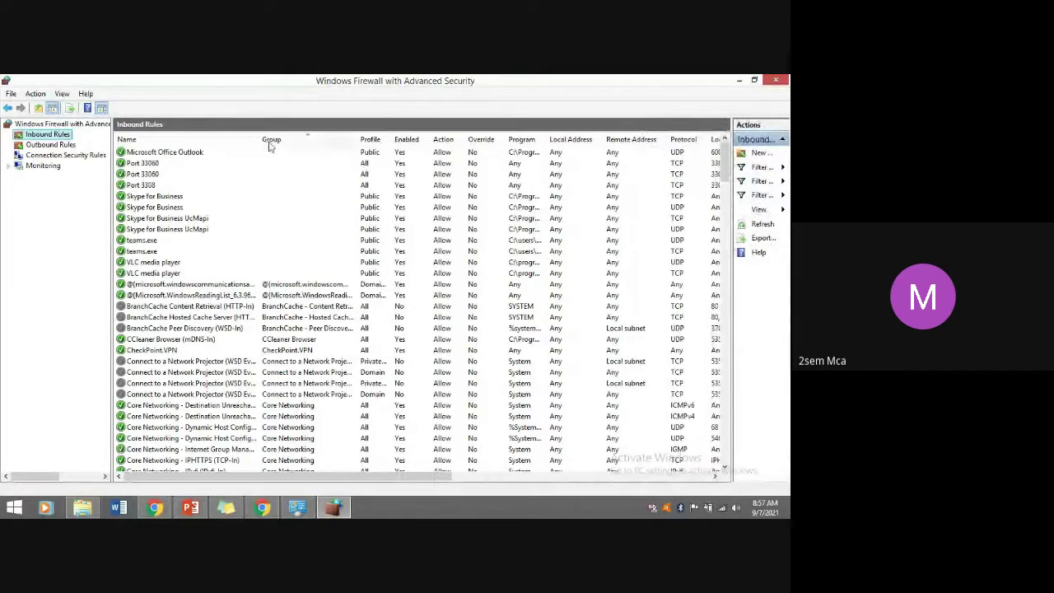
left_click_drag(260, 138, 210, 136)
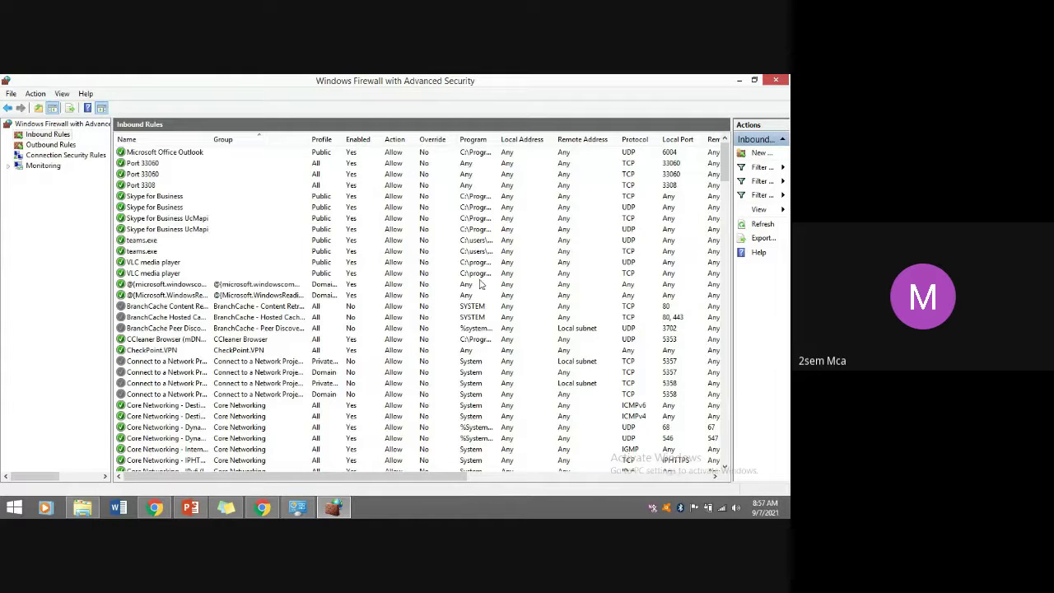
Look through the inbound rules, including the Zoom Video Meeting and Network Discovery entries.
left_click_drag(727, 149, 766, 448)
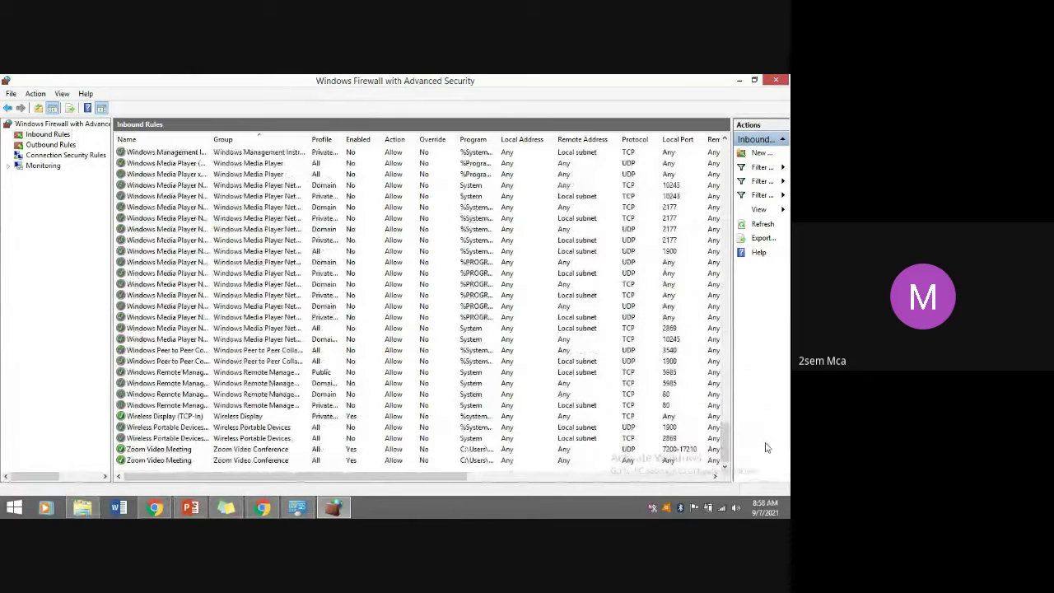
left_click(266, 461)
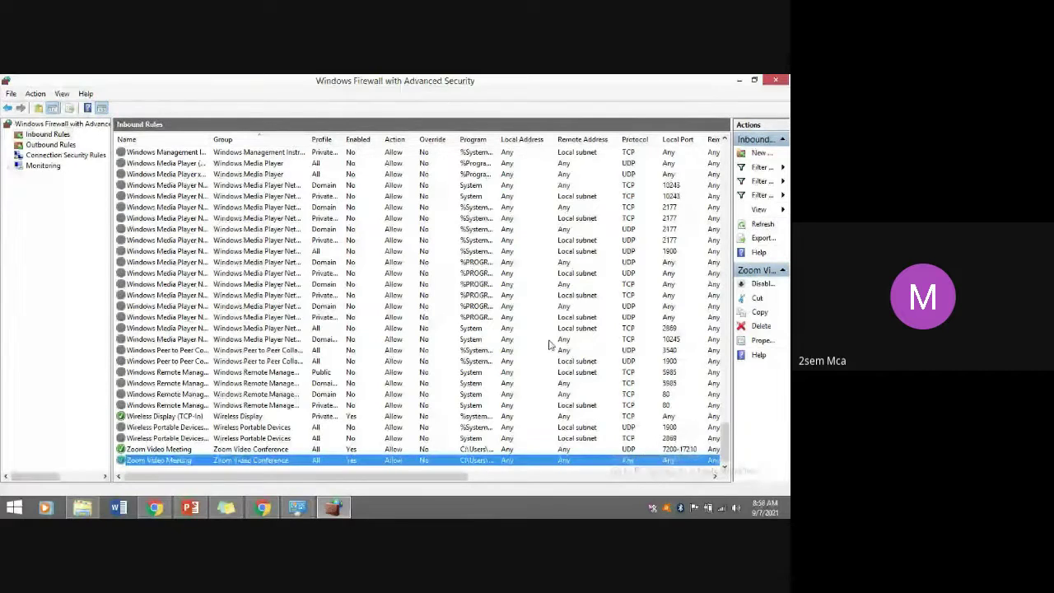
left_click_drag(725, 437, 722, 274)
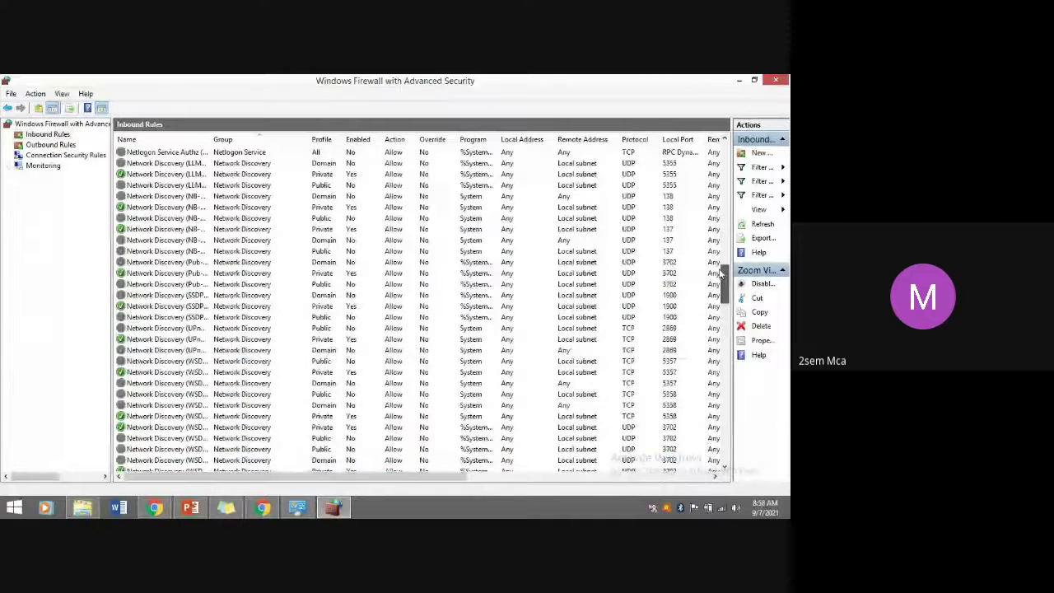
Display the outbound rules and open the properties of the private-profile File and Printer Sharing (Echo Request - ICMPv4-Out) rule.
left_click(65, 145)
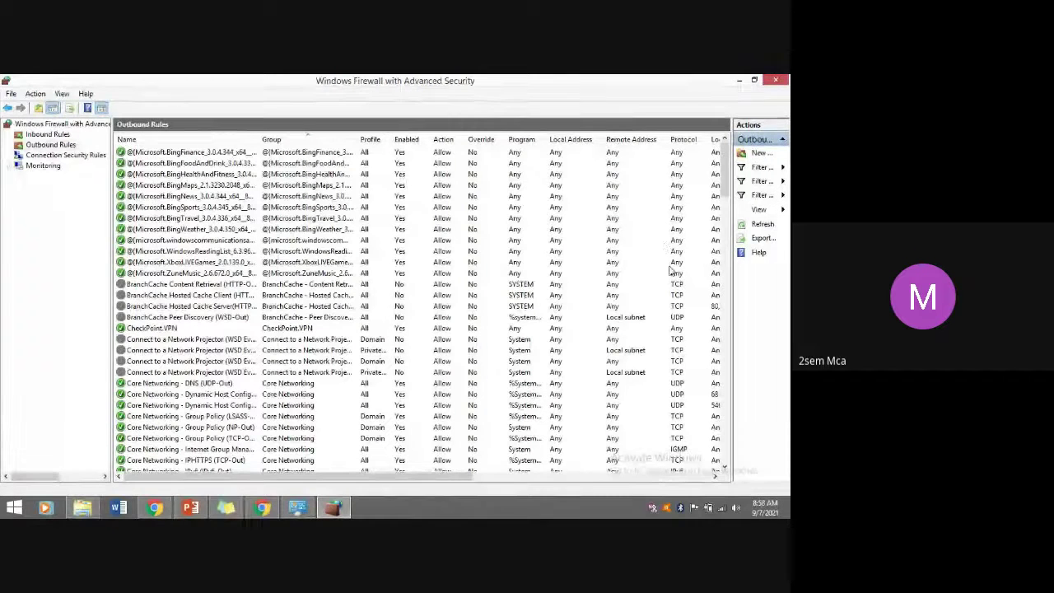
left_click_drag(722, 179, 730, 243)
scroll(732, 243, "down", 2)
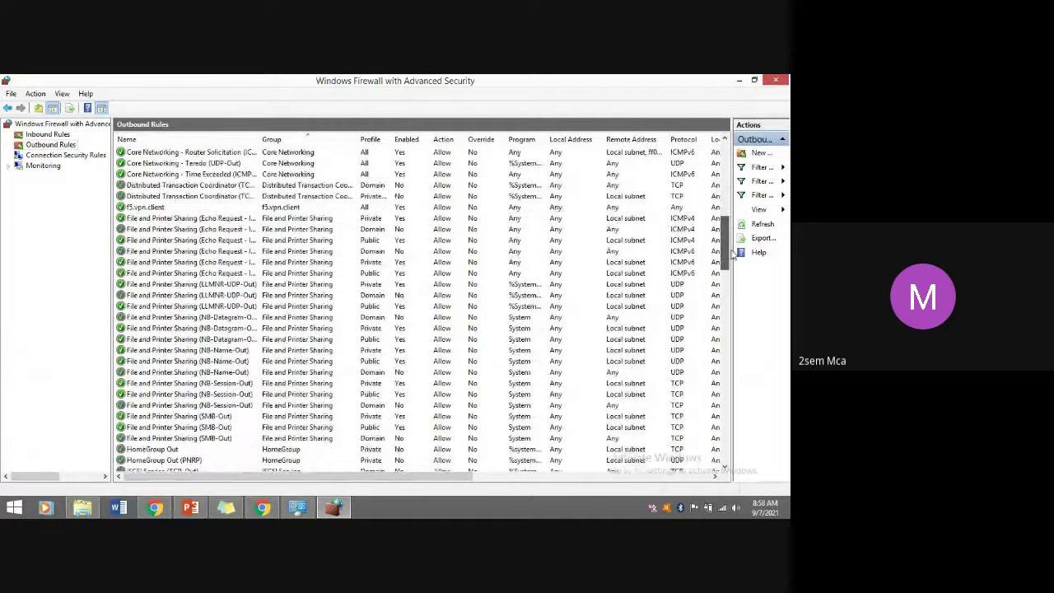
left_click(164, 217)
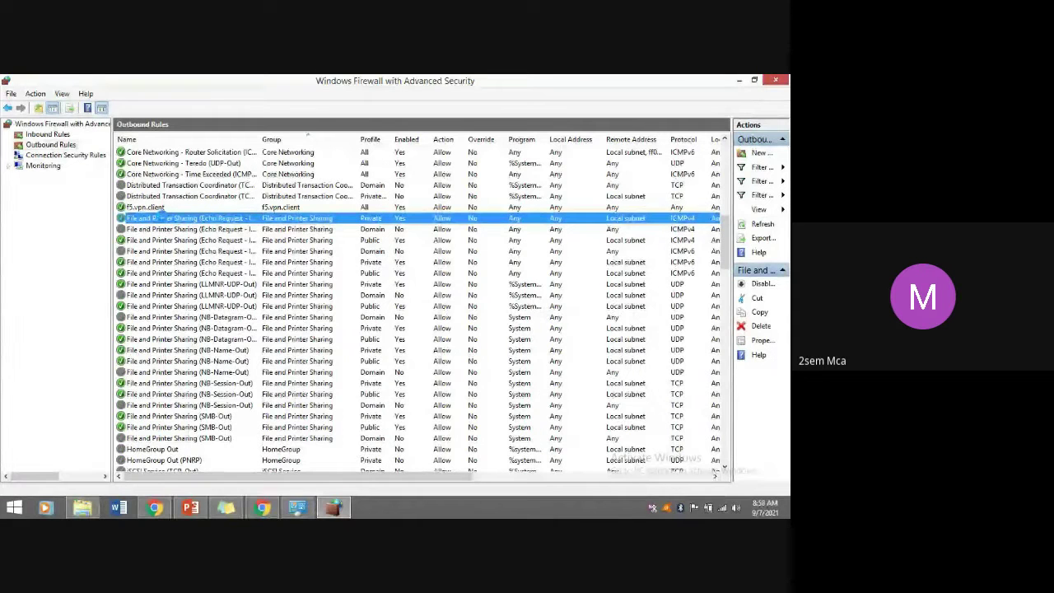
double_click(164, 216)
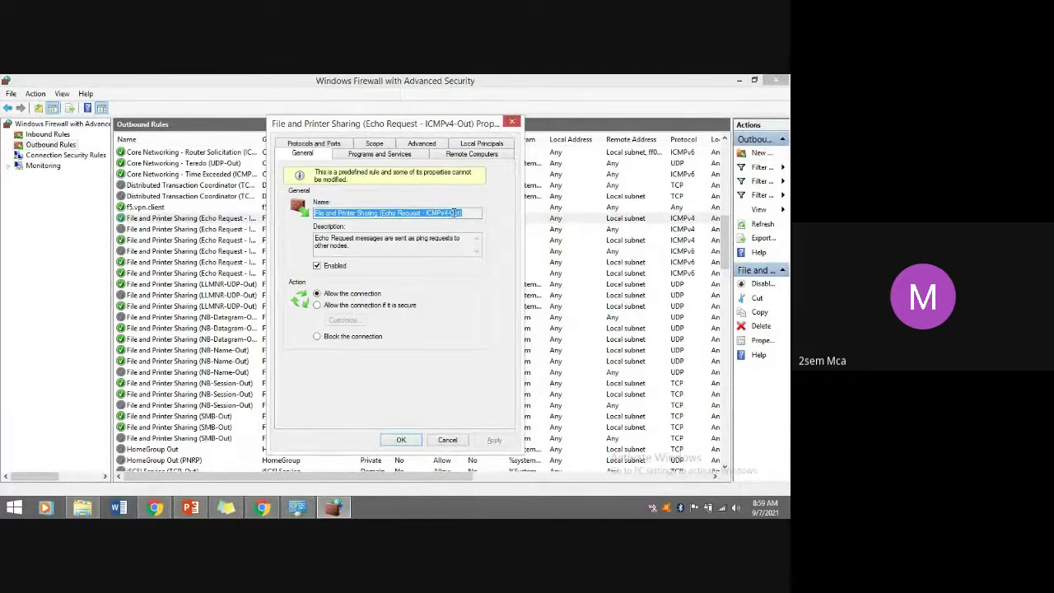
Review the rule's programs and services, inspecting the application package and service settings and cancelling both without changes.
left_click(366, 156)
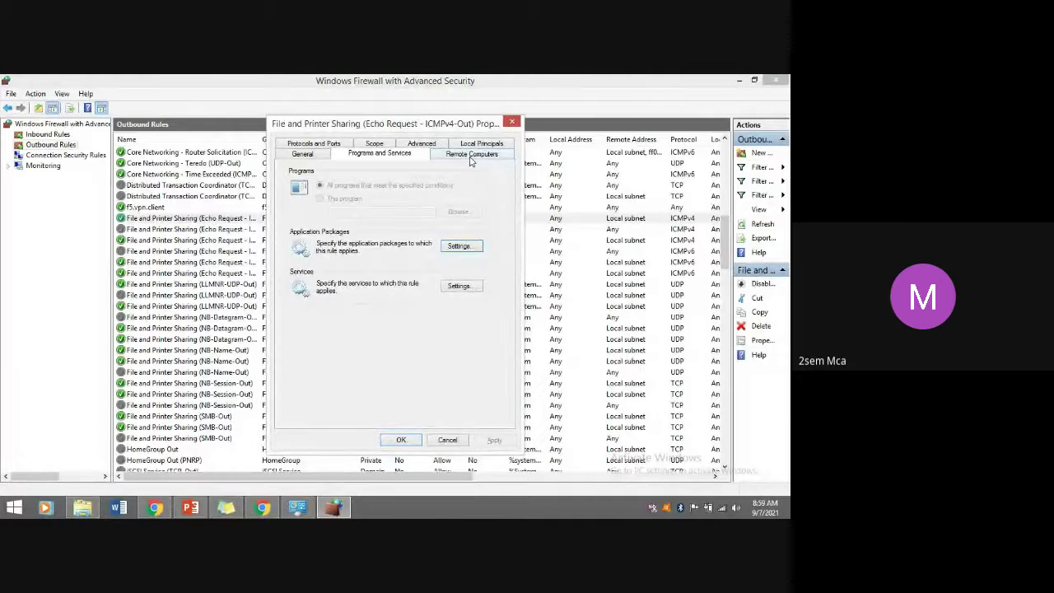
left_click(459, 246)
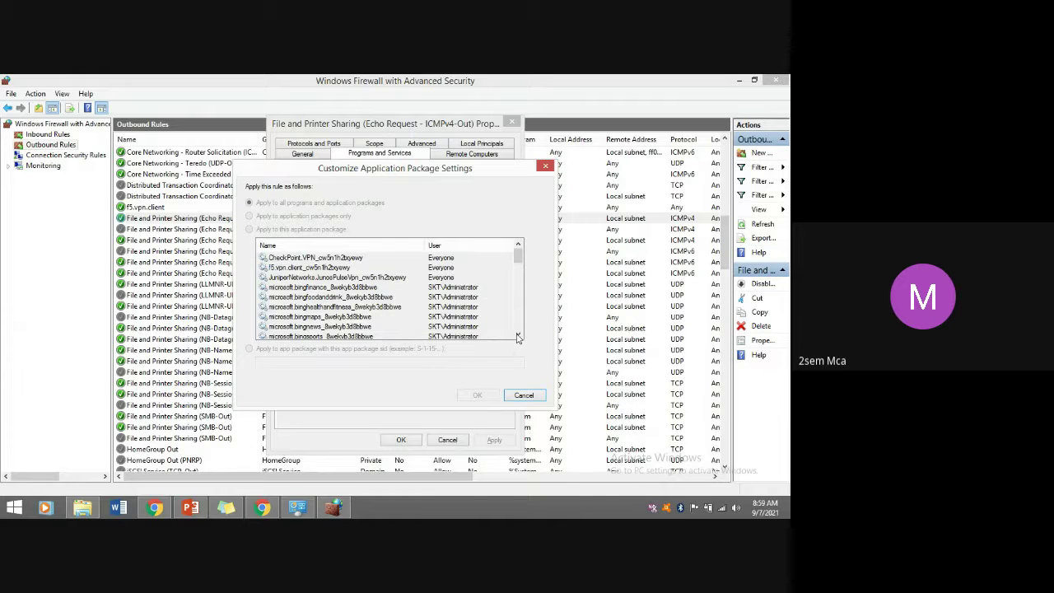
left_click(524, 397)
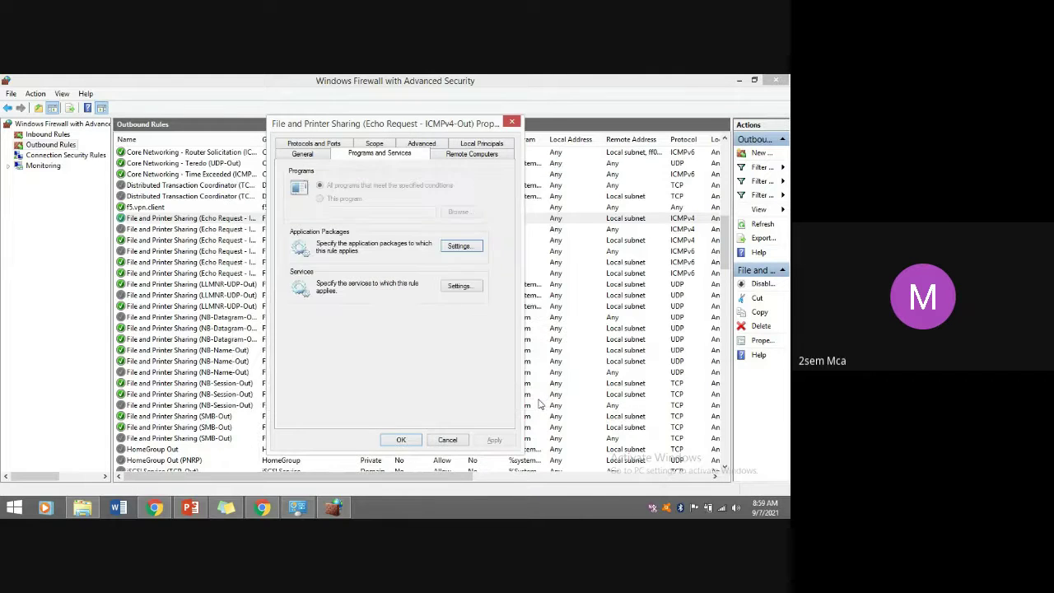
left_click(455, 287)
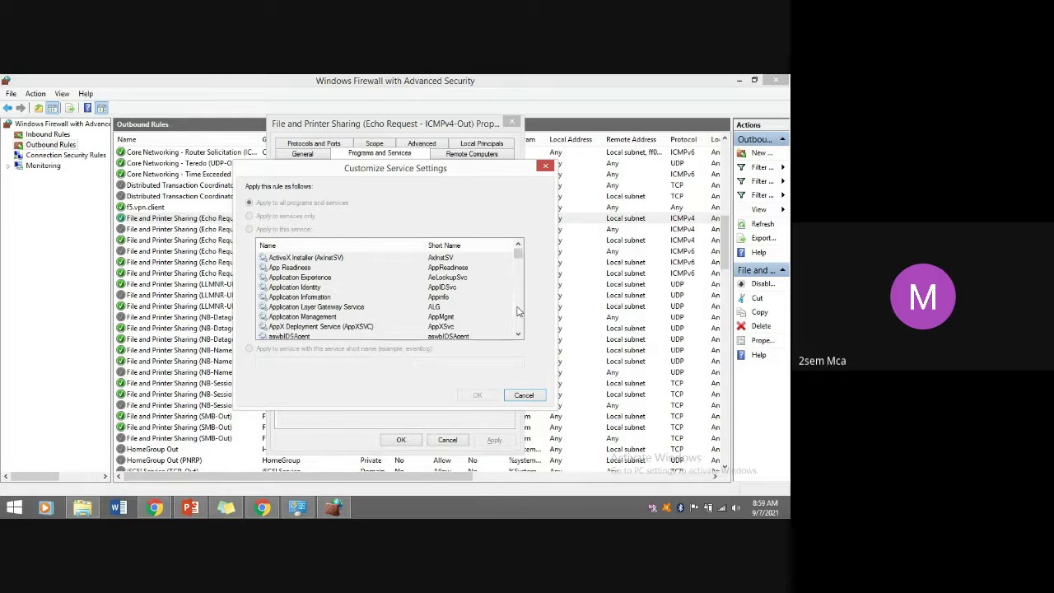
left_click(533, 396)
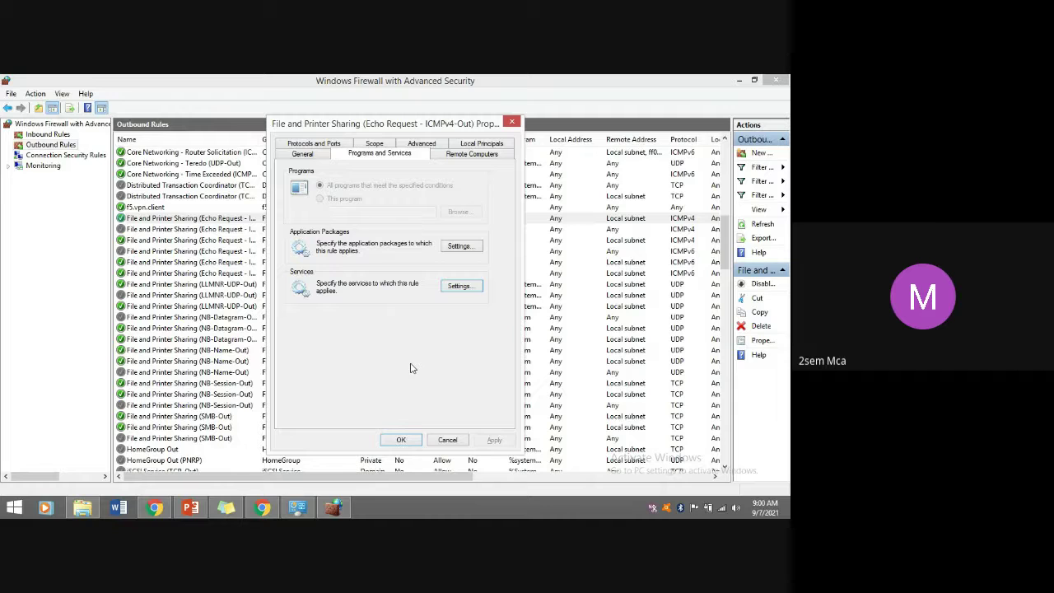
Try to restrict the rule to authorized remote computers only, and dismiss the message.
left_click(487, 157)
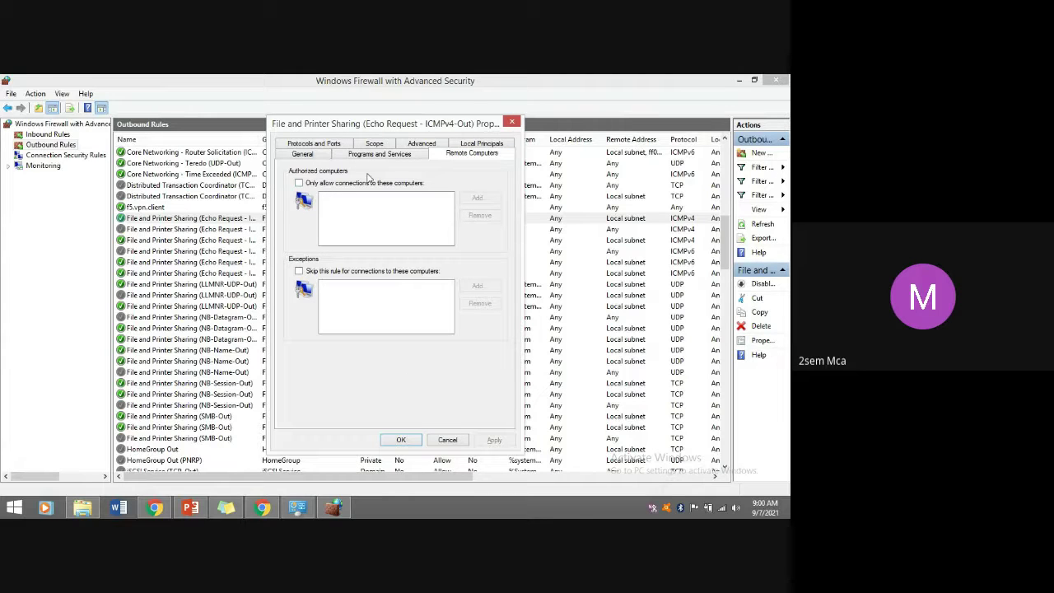
left_click(325, 184)
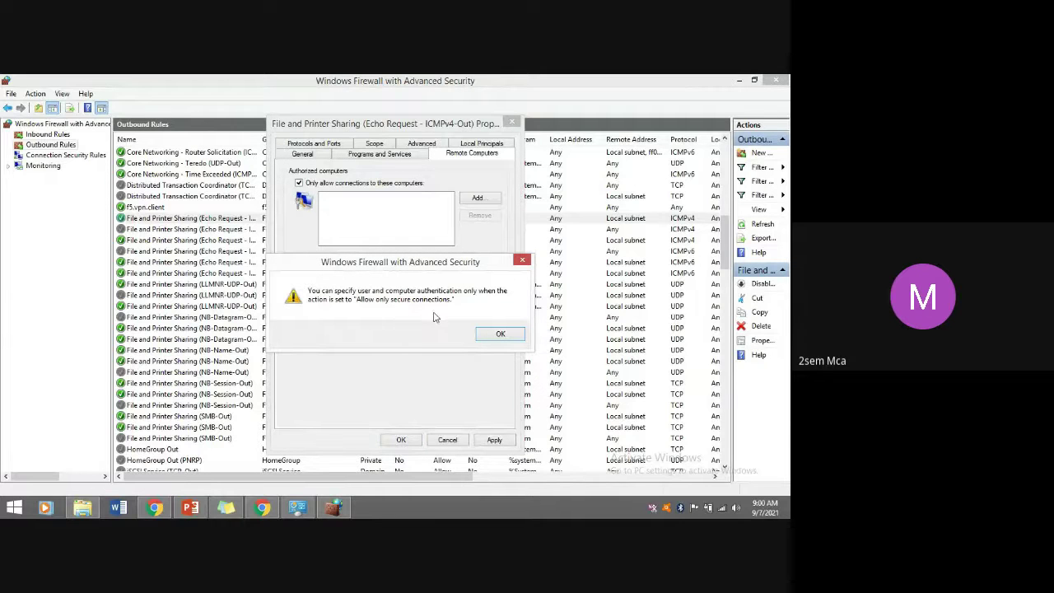
left_click(515, 339)
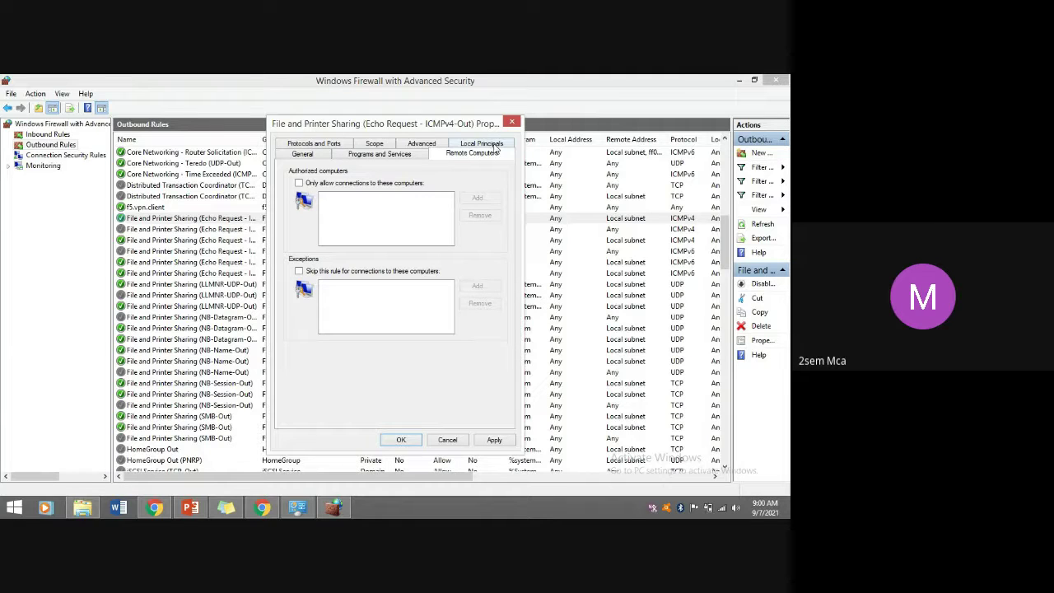
Allow connections only from authorized local users and add a local user account found through the advanced search.
left_click(482, 144)
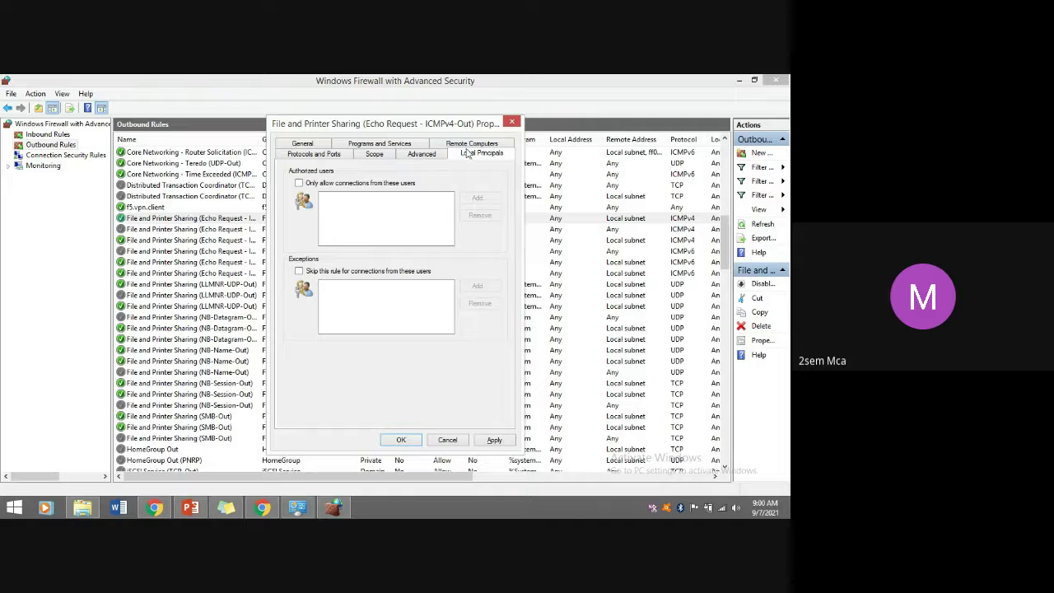
left_click(338, 184)
left_click(484, 198)
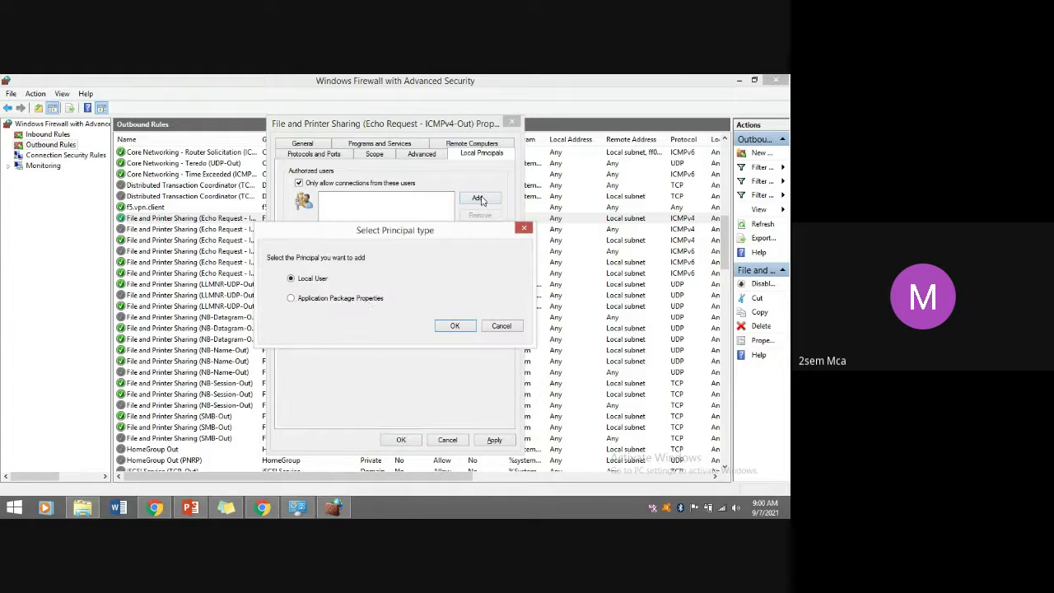
left_click(455, 327)
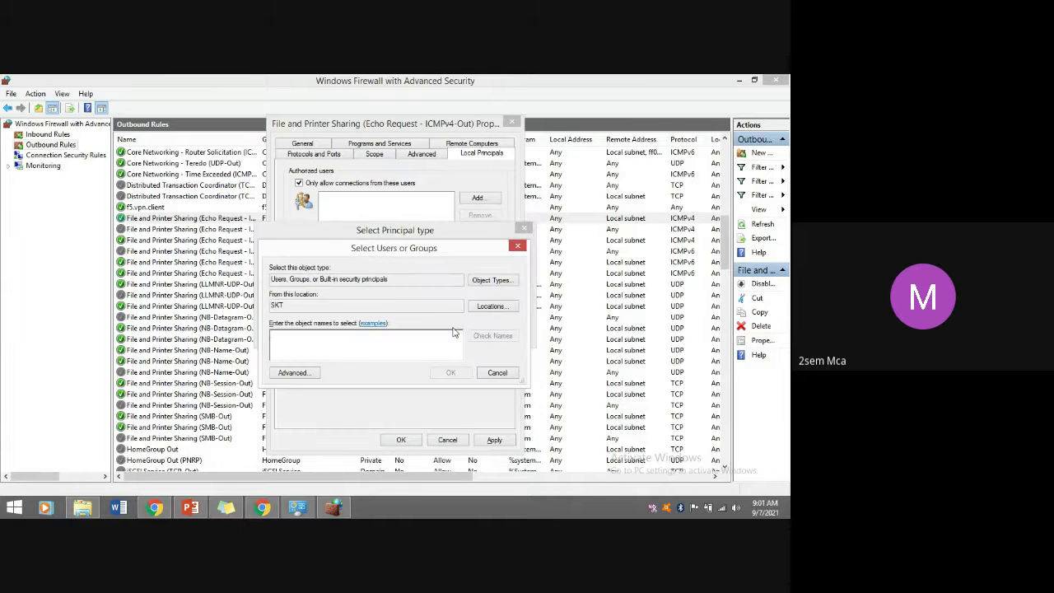
left_click(292, 373)
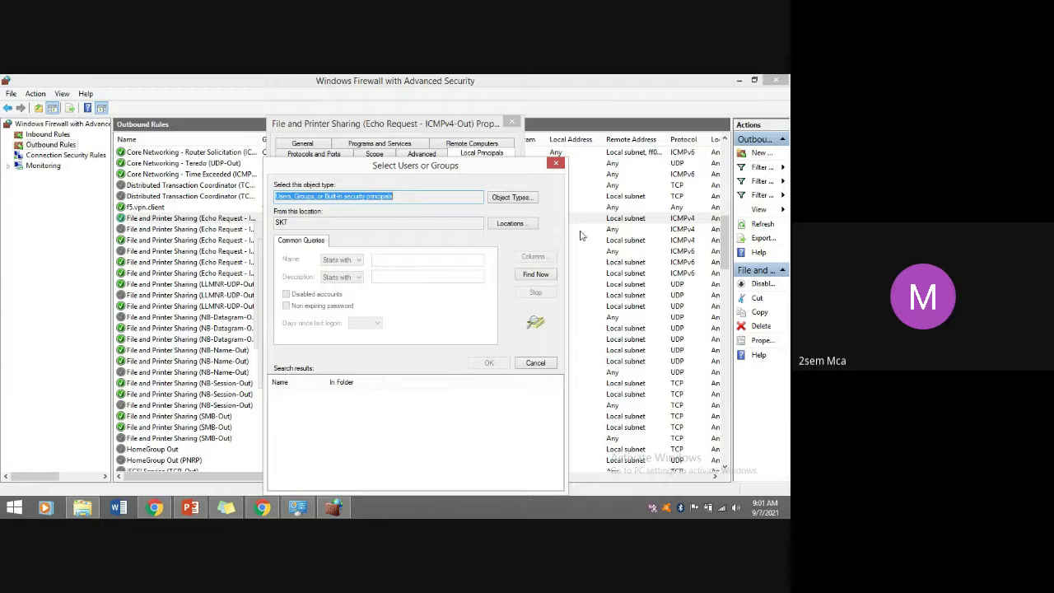
left_click(544, 276)
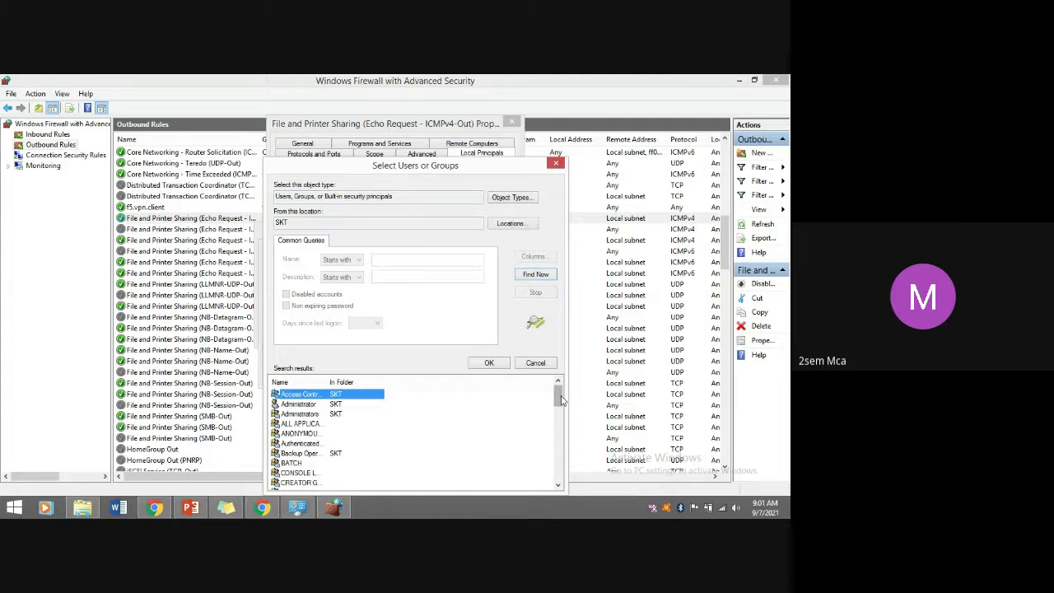
left_click_drag(558, 396, 565, 467)
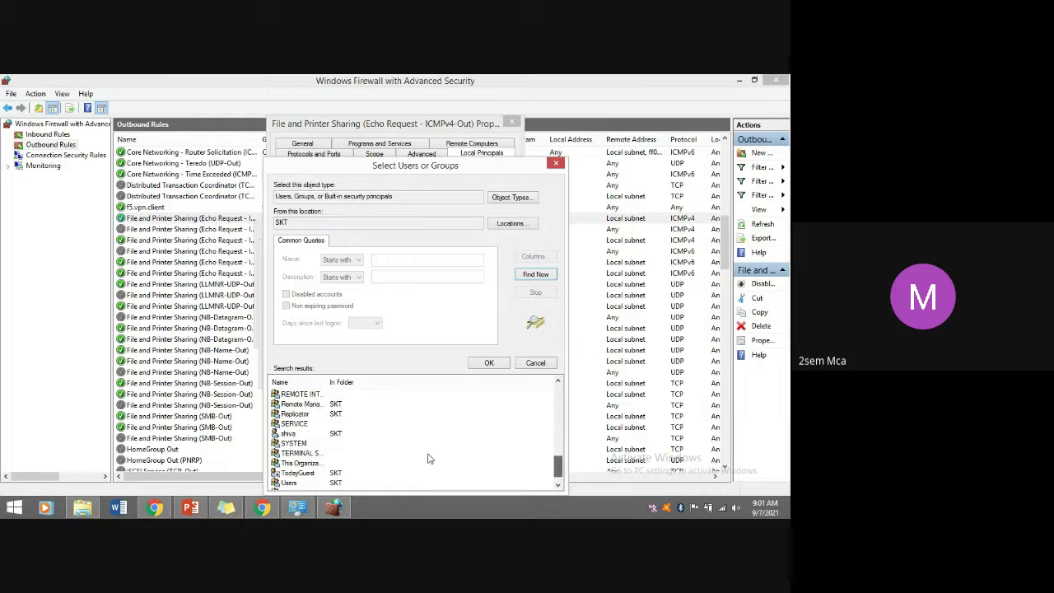
left_click(298, 434)
left_click(489, 362)
left_click(451, 372)
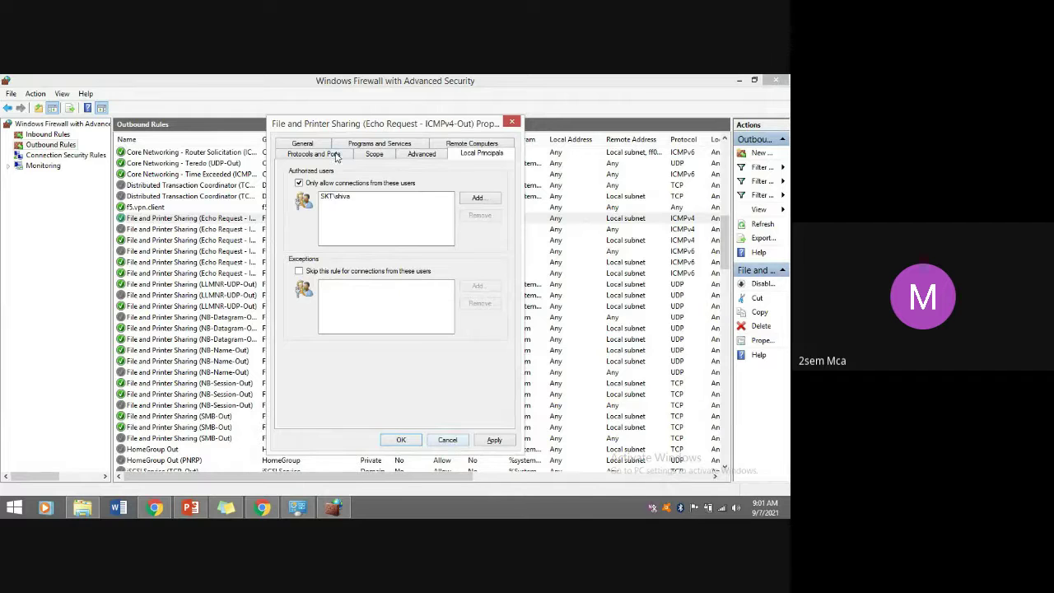
Review the rule's profiles and interface types, leaving the rule applied to all interface types.
left_click(423, 155)
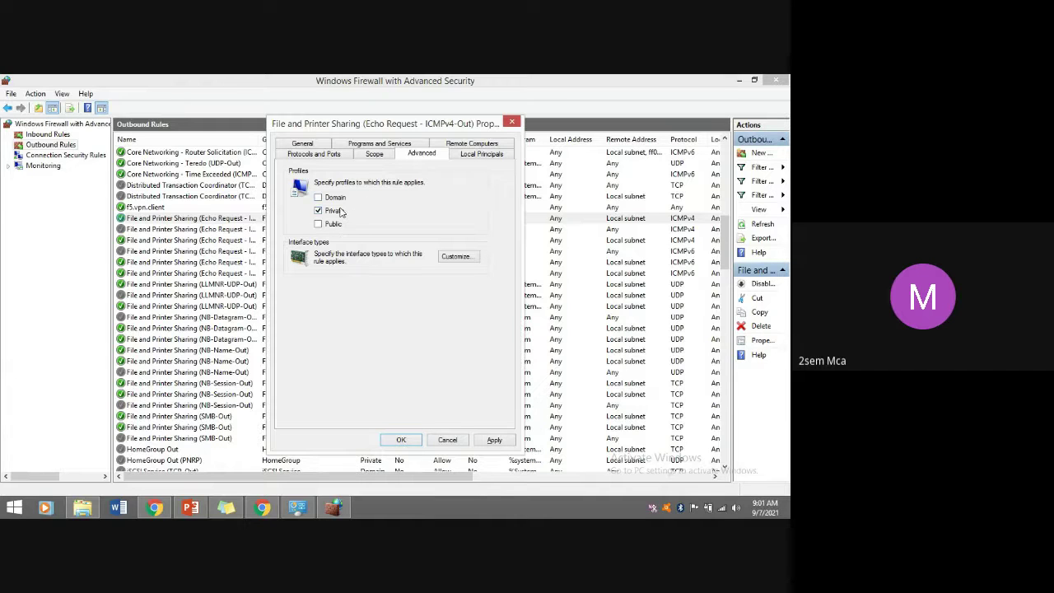
left_click(456, 257)
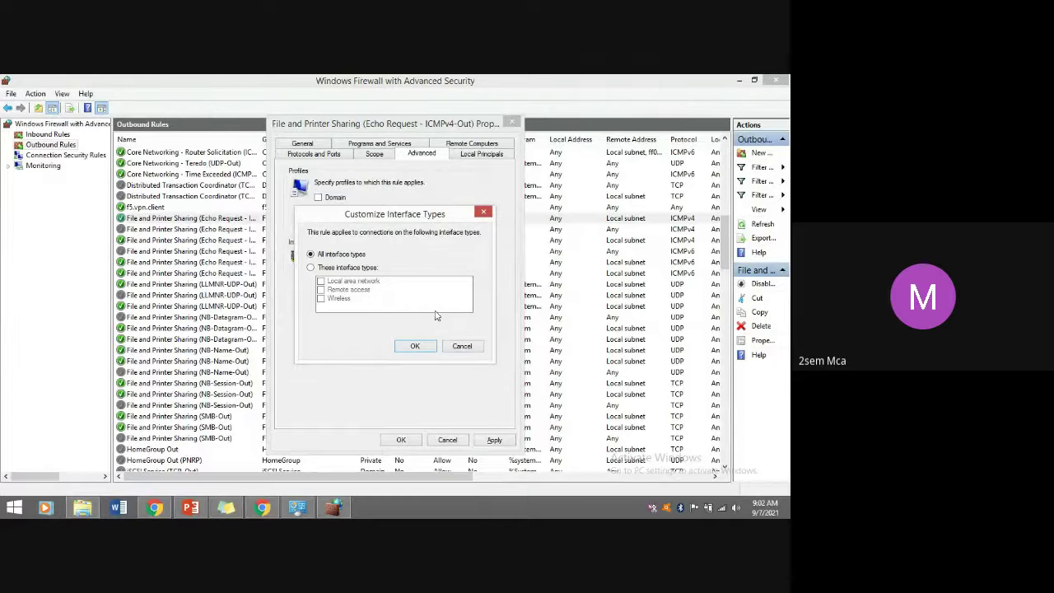
left_click(418, 346)
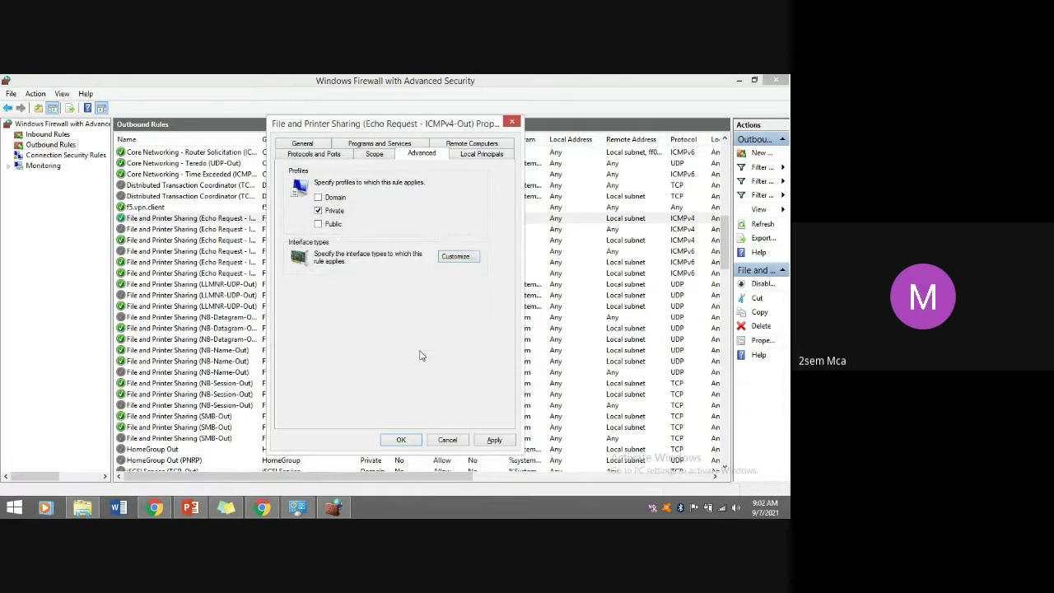
Review the rule's IP address scope, protocols and ports, and ICMP settings, and cancel the rule's properties.
left_click(383, 156)
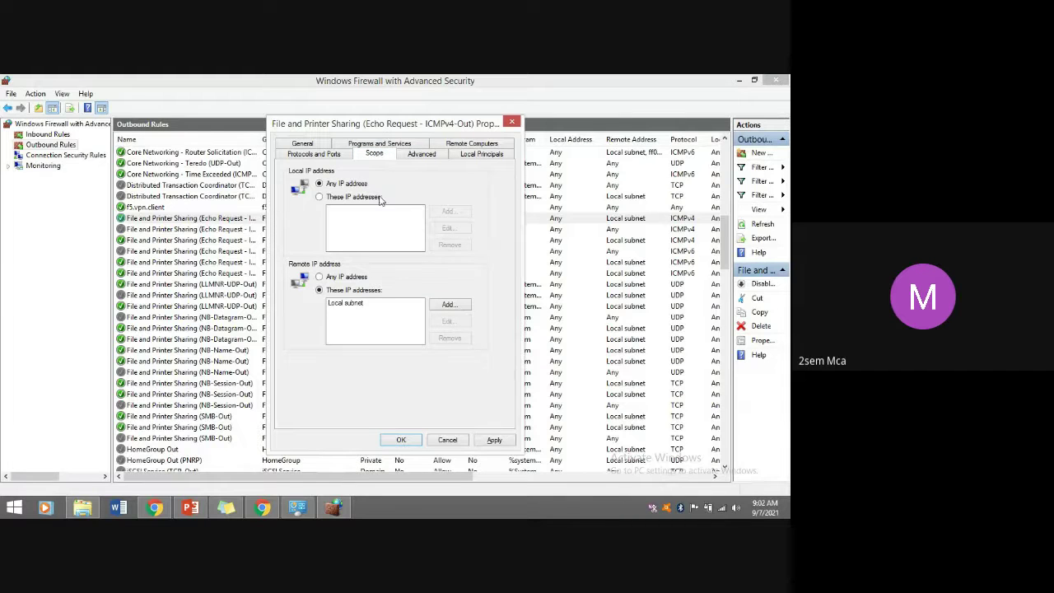
left_click(331, 156)
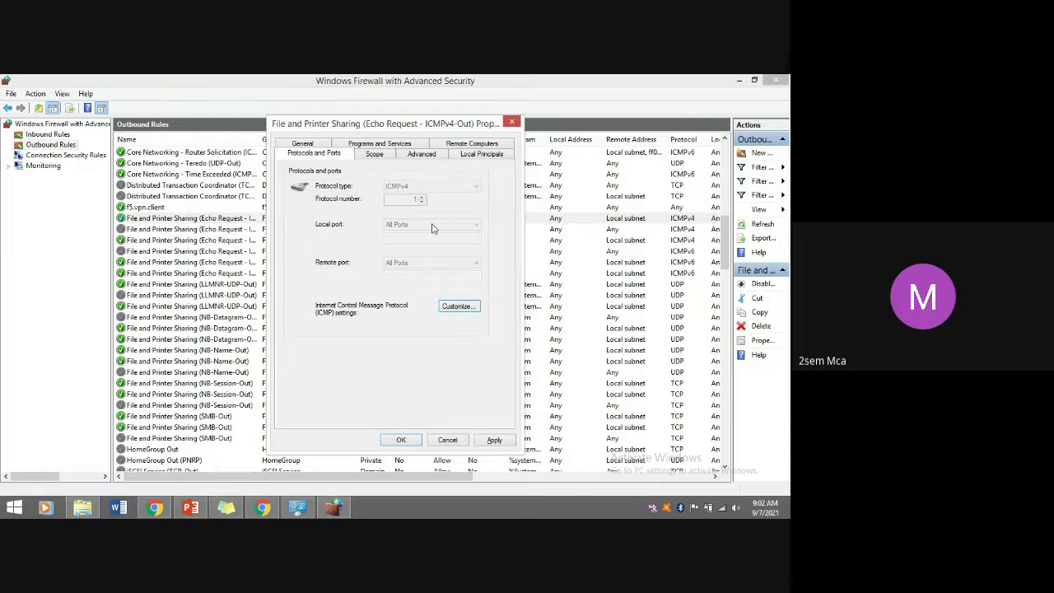
left_click(458, 308)
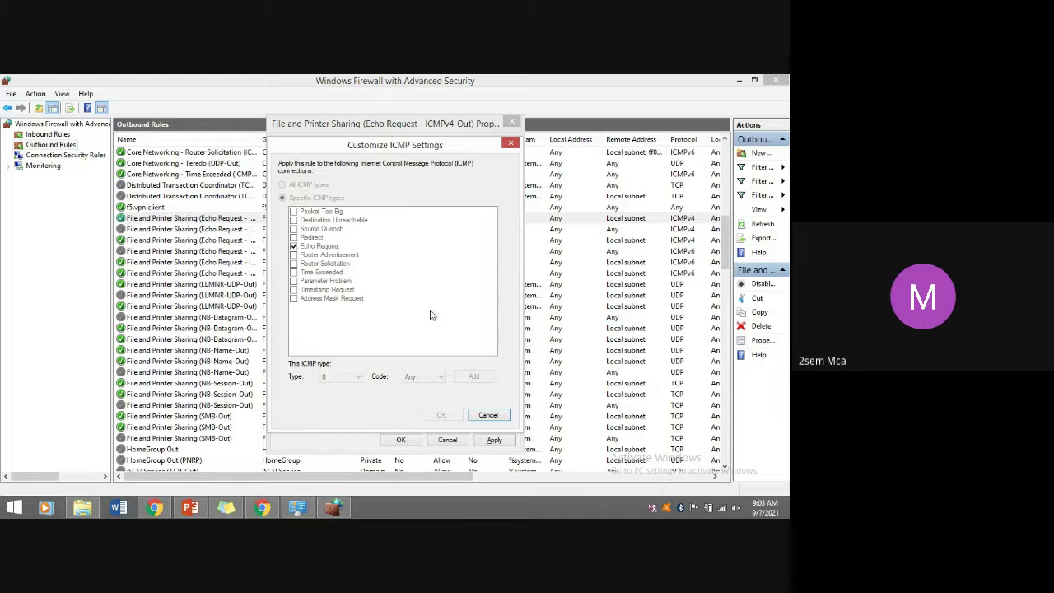
left_click(488, 416)
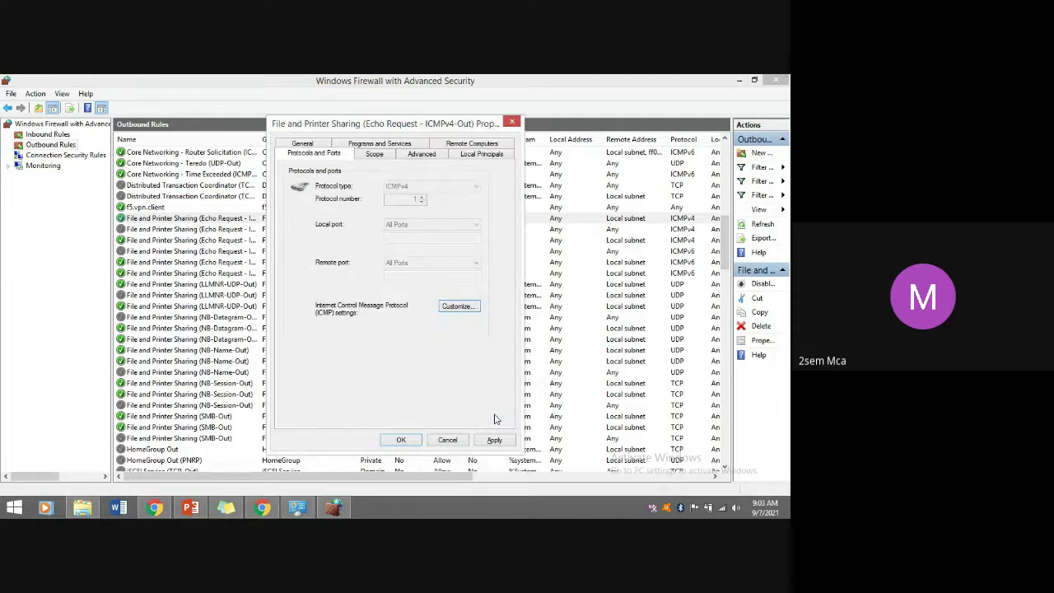
left_click(448, 440)
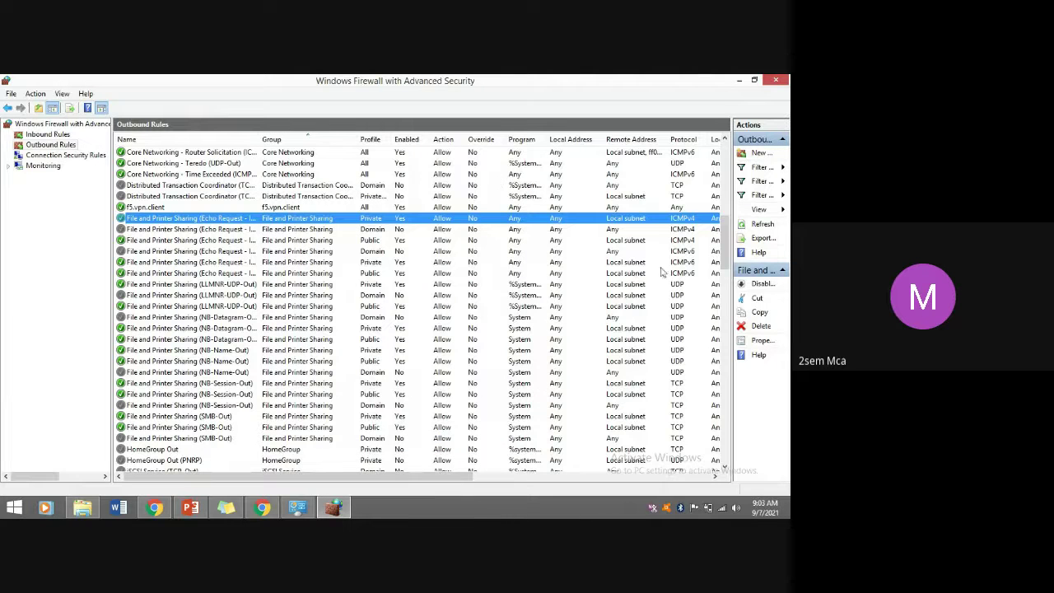
Open the CheckPoint.VPN outbound rule's properties and review its protocols and ports, IP address scope, and profiles.
left_click_drag(728, 246, 724, 146)
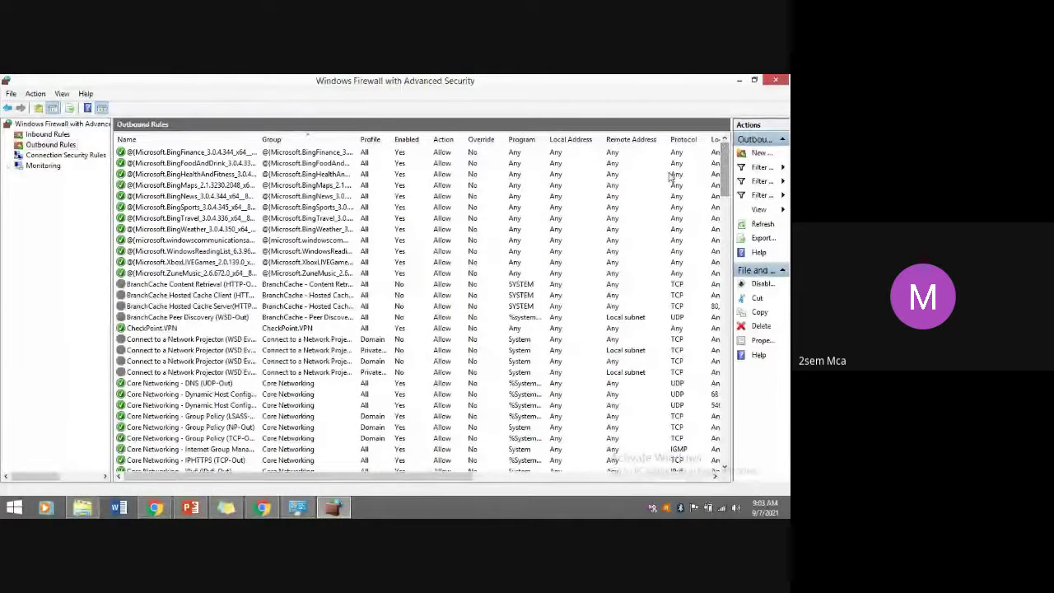
left_click(173, 329)
double_click(171, 329)
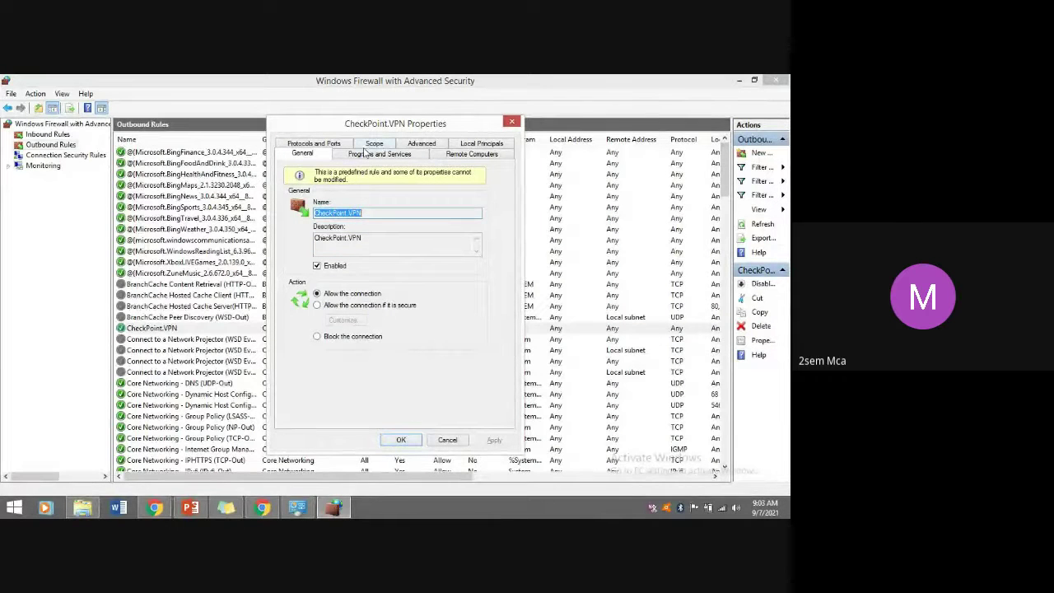
left_click(332, 145)
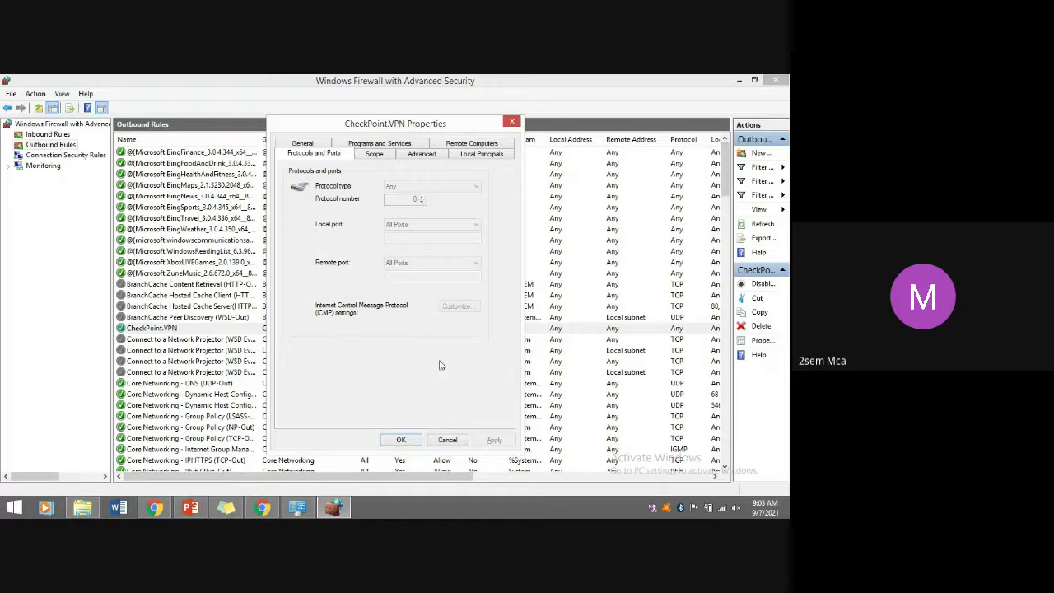
left_click(379, 156)
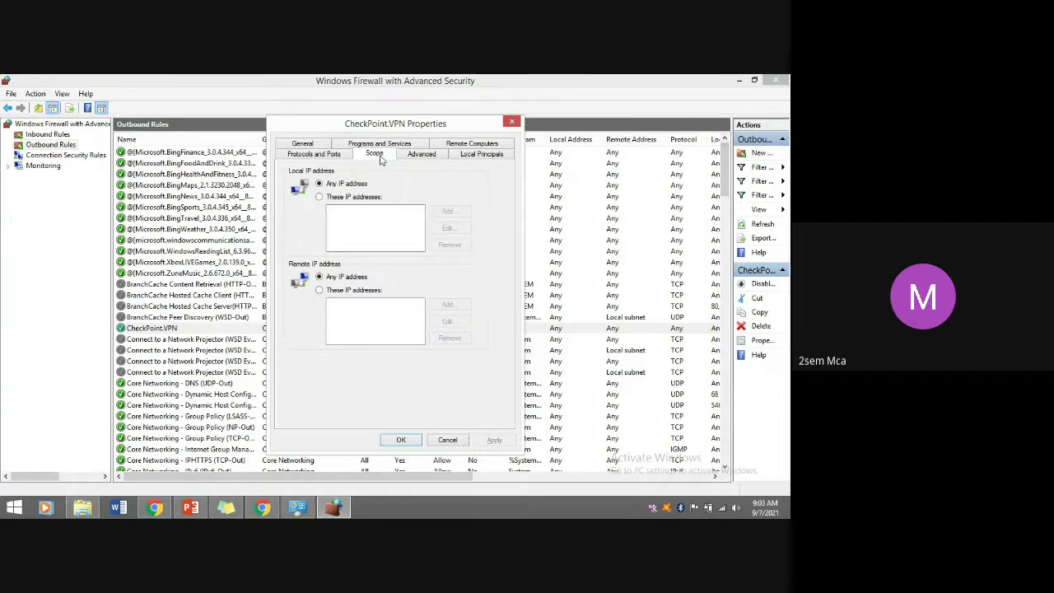
left_click(428, 156)
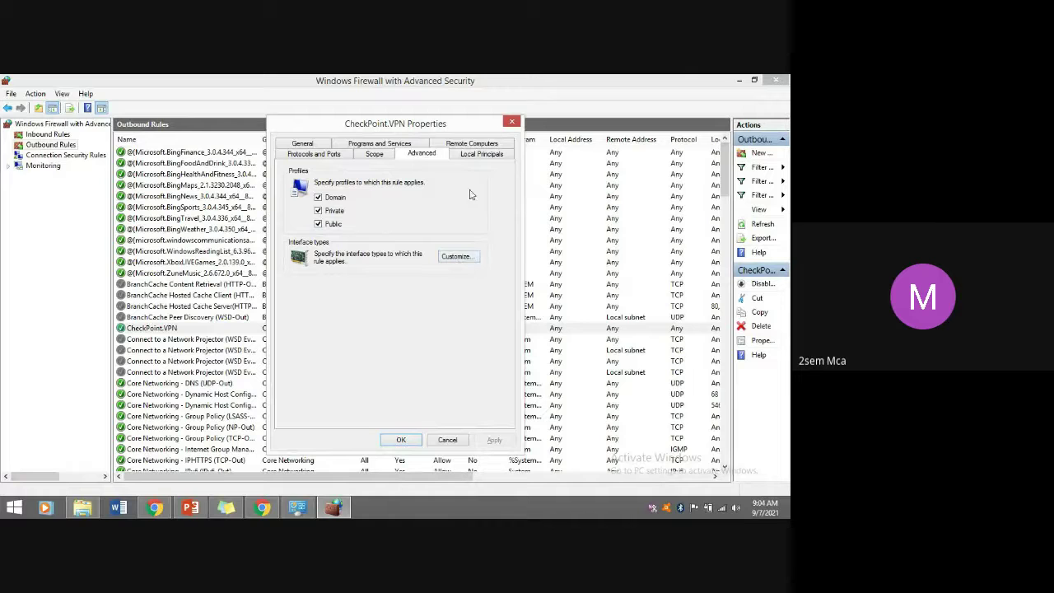
Review the rule's remote computers, local principals, programs and services, and general settings, and cancel its properties.
left_click(474, 145)
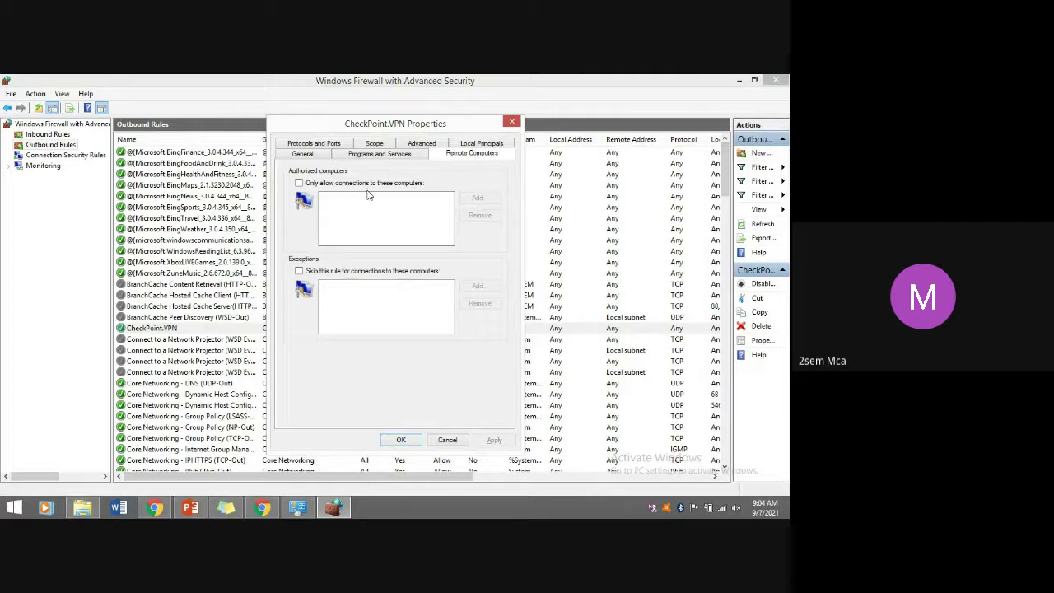
left_click(485, 145)
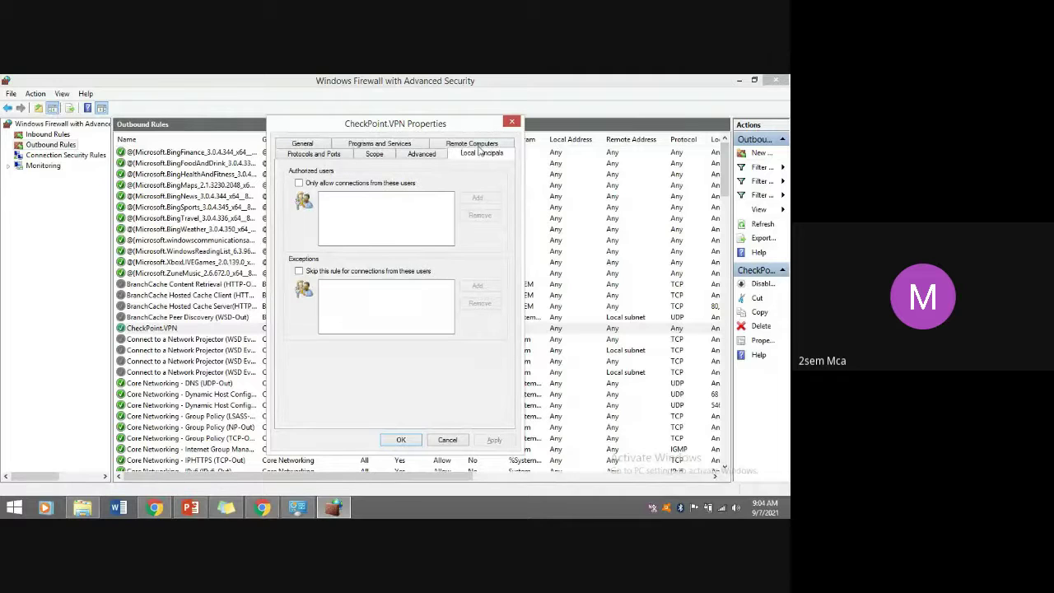
left_click(400, 145)
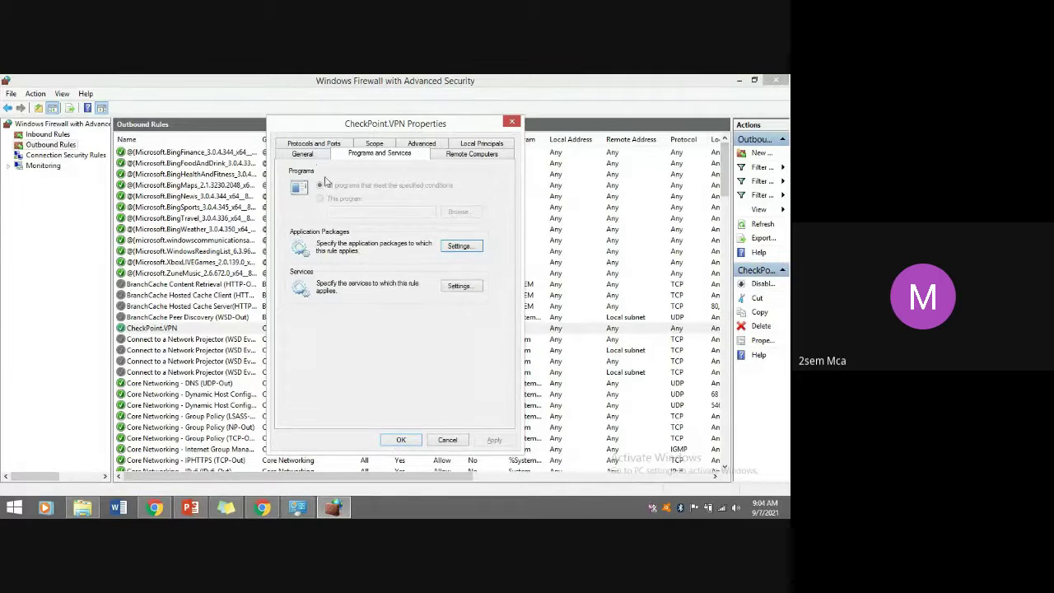
left_click(312, 156)
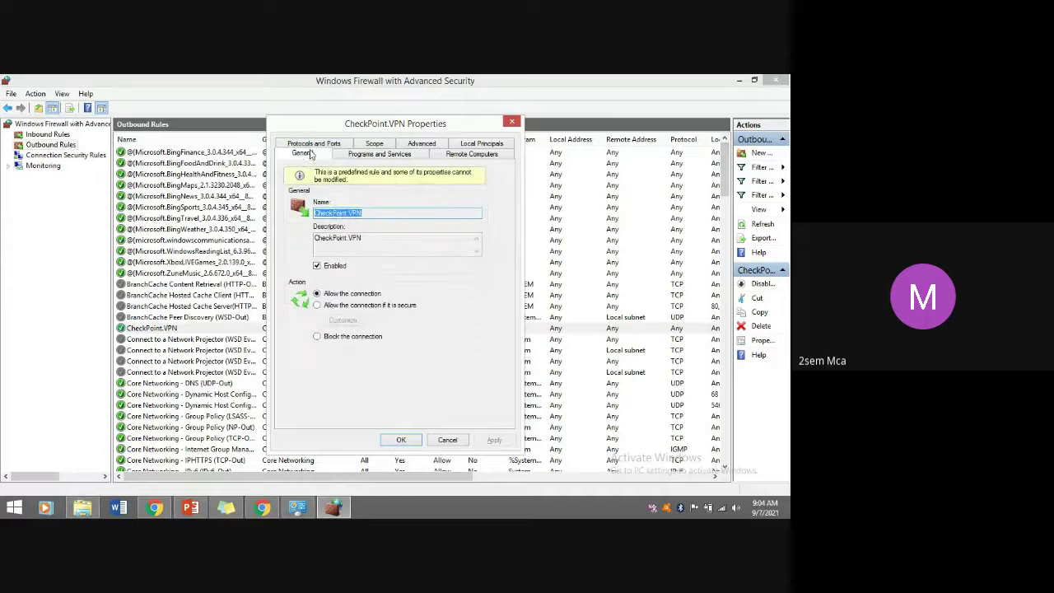
left_click(449, 440)
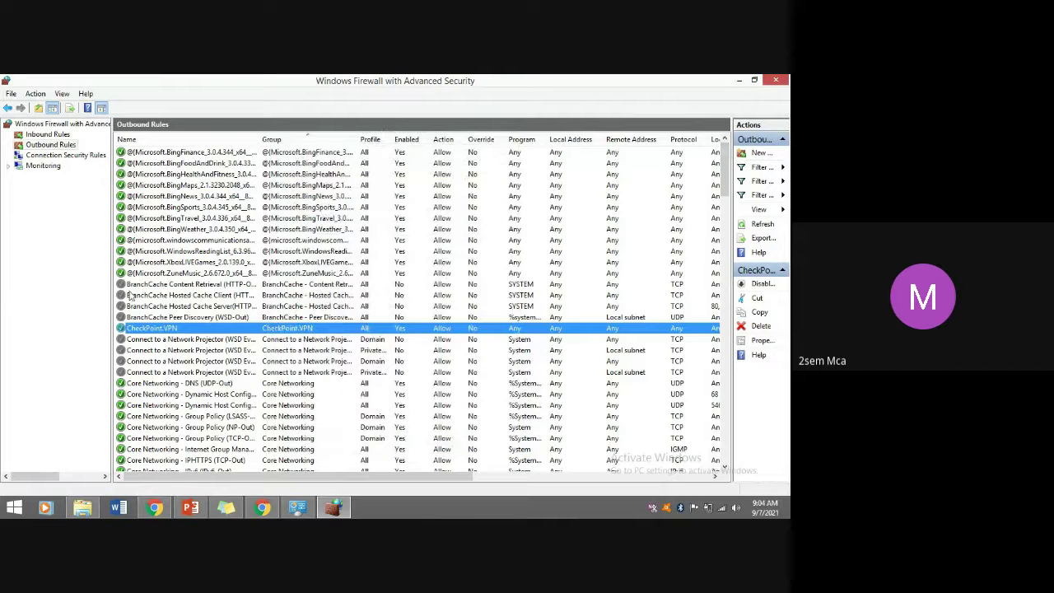
Start a new connection security rule of the Custom type and continue to its endpoints.
left_click(62, 157)
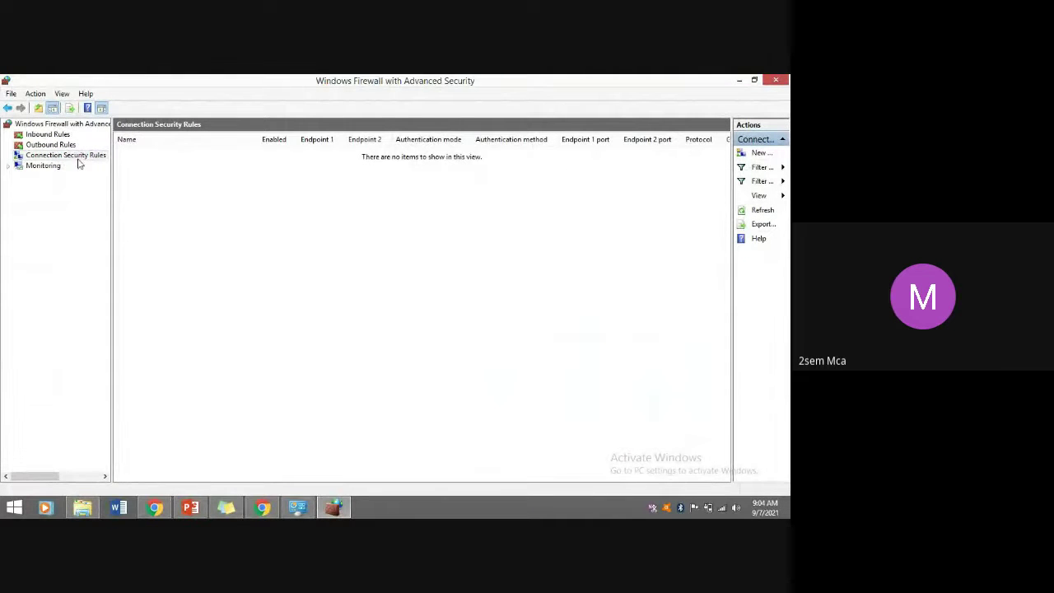
left_click(70, 159)
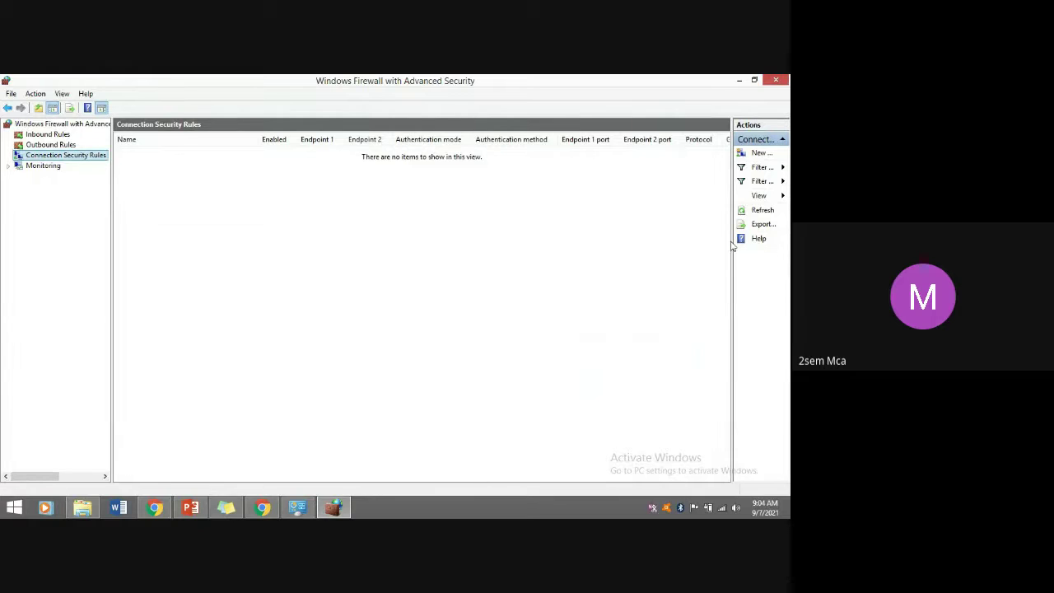
left_click(760, 156)
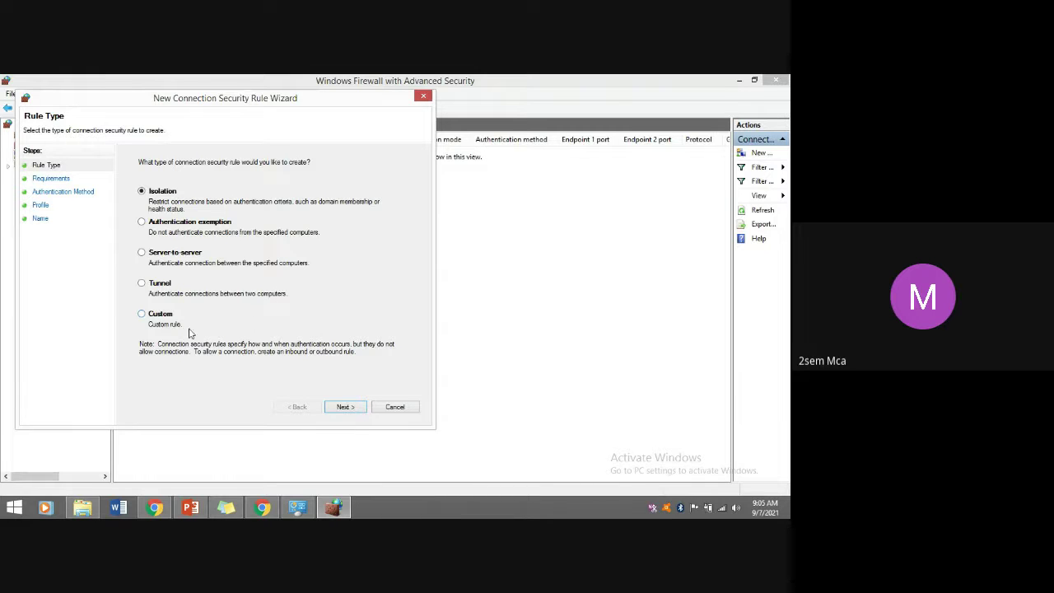
left_click(161, 319)
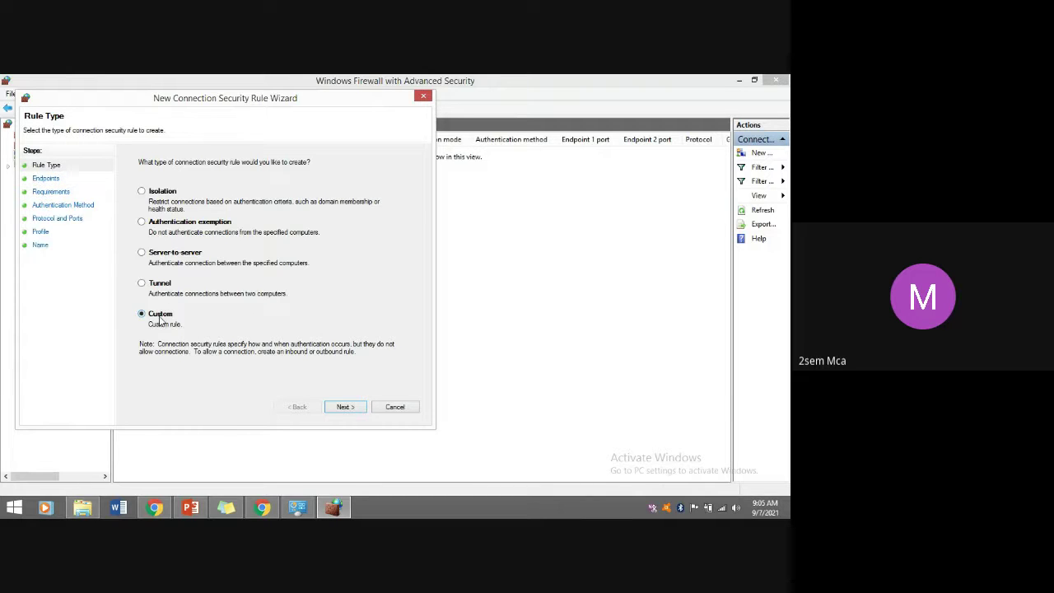
left_click(343, 407)
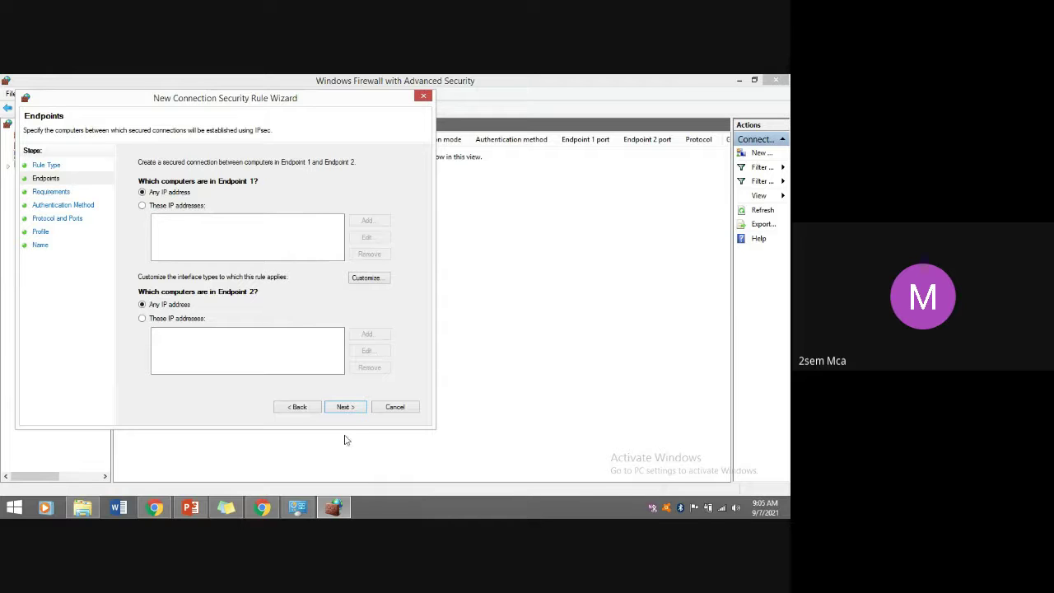
Keep any IP address and all interface types for the endpoints, and request authentication for inbound and outbound connections.
left_click(365, 280)
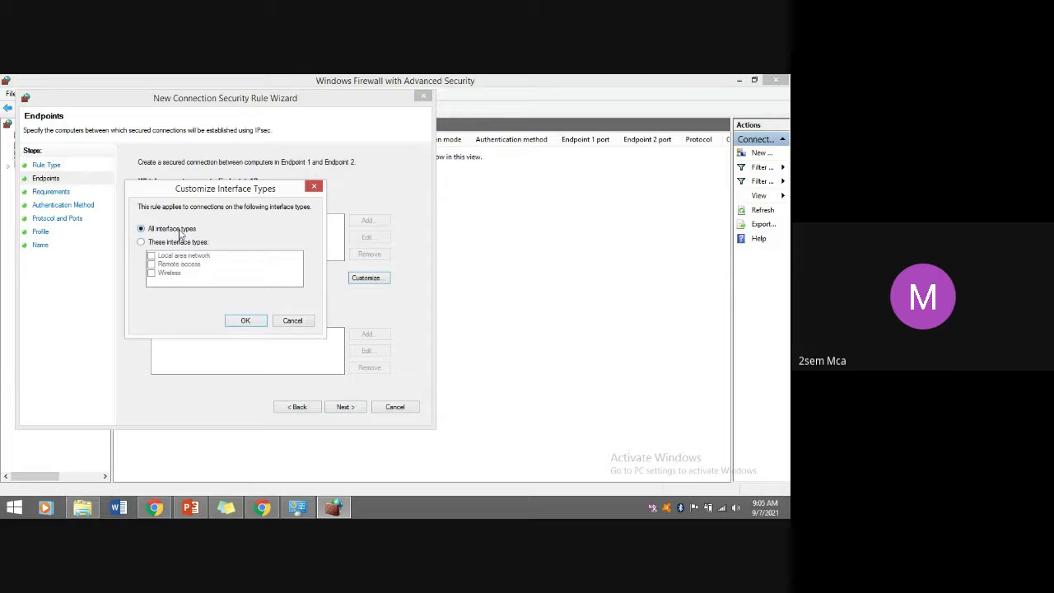
left_click(291, 321)
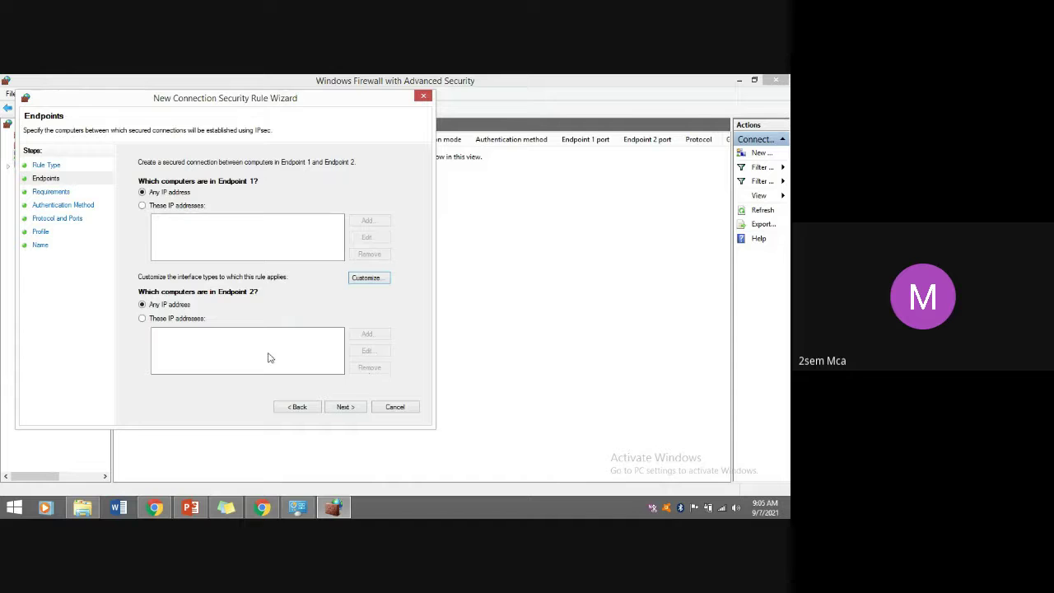
left_click(346, 409)
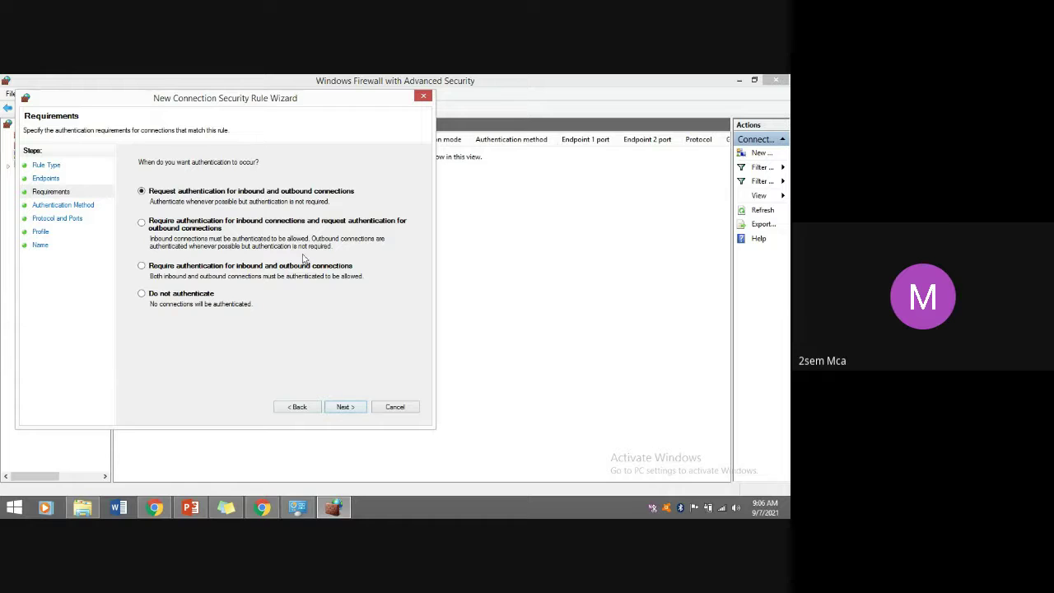
left_click(346, 407)
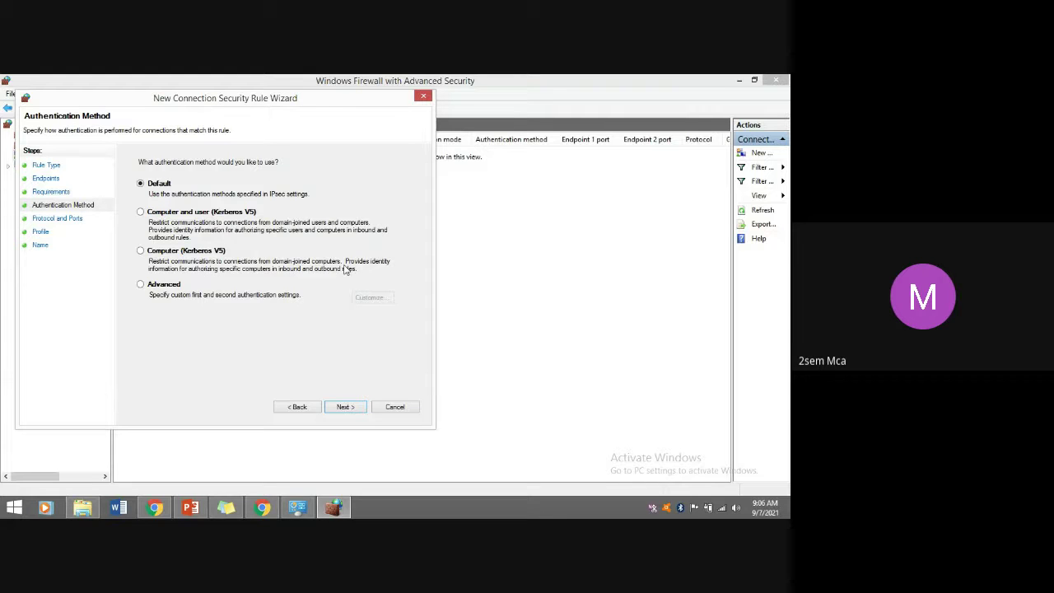
Choose the Advanced authentication method, mark the second authentication as optional in its customization, and cancel the customization.
left_click(173, 284)
left_click(371, 301)
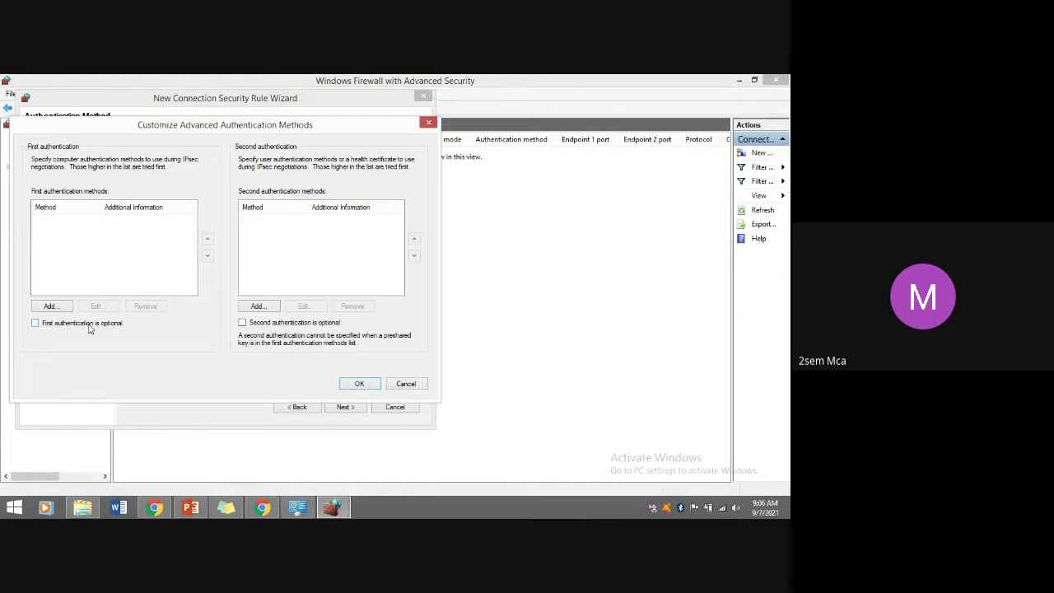
left_click(280, 324)
left_click(405, 385)
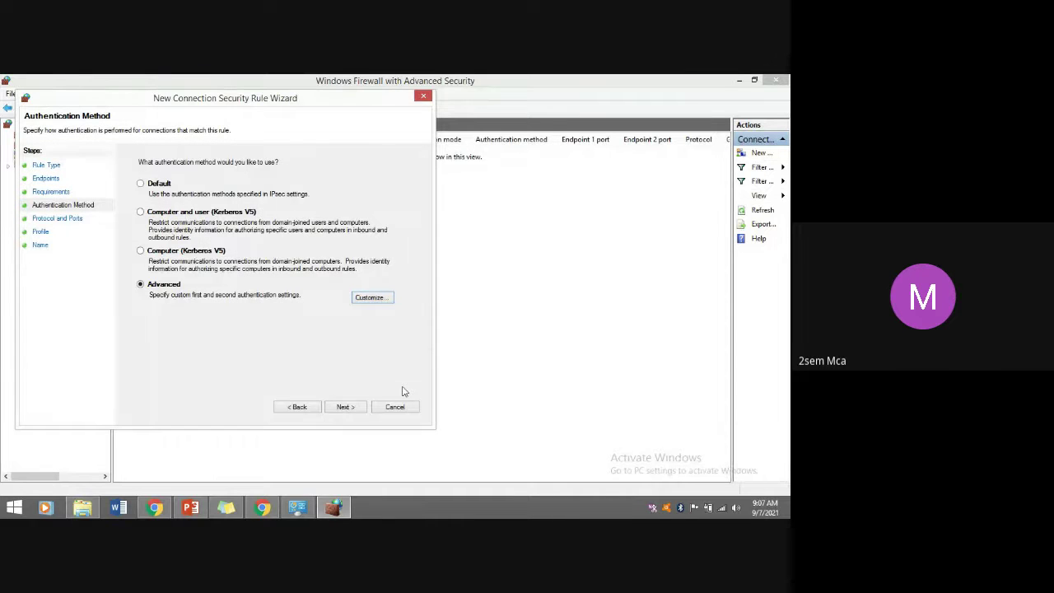
Try to leave the authentication method page without specifying a custom method, and dismiss the messages.
left_click(46, 179)
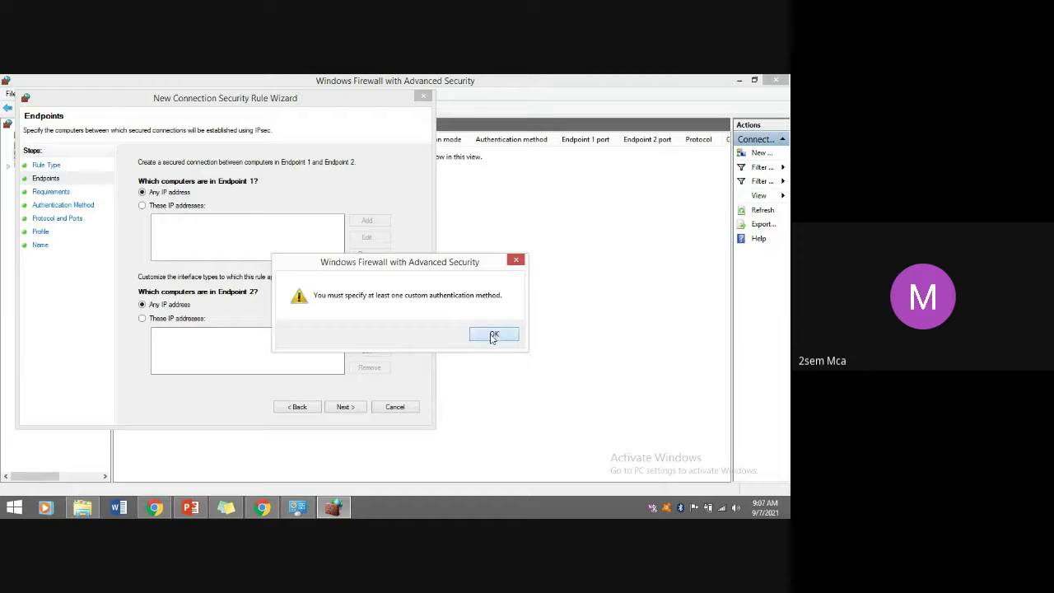
left_click(494, 337)
left_click(360, 412)
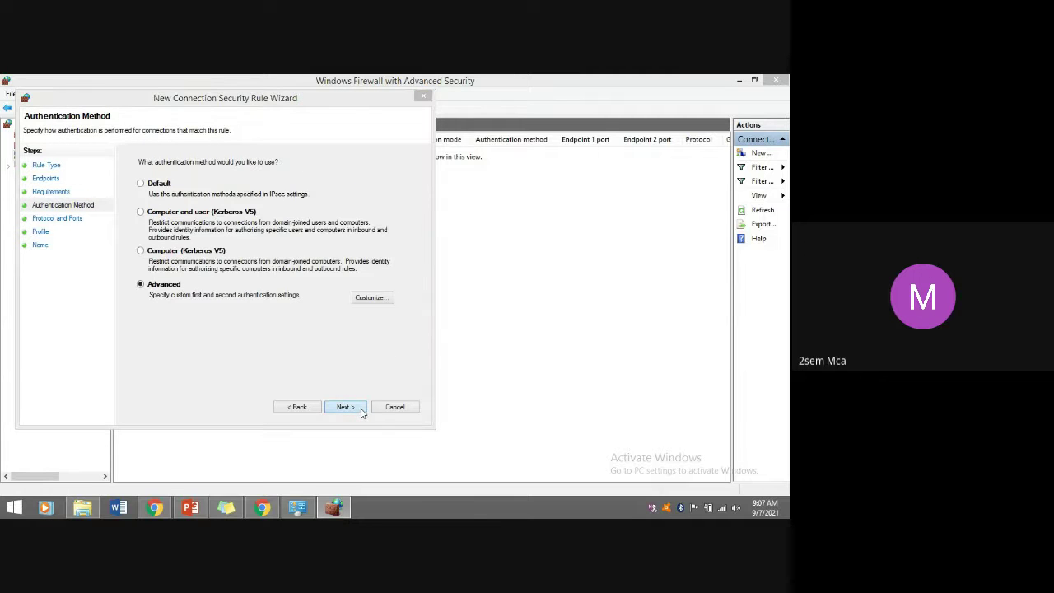
left_click(494, 334)
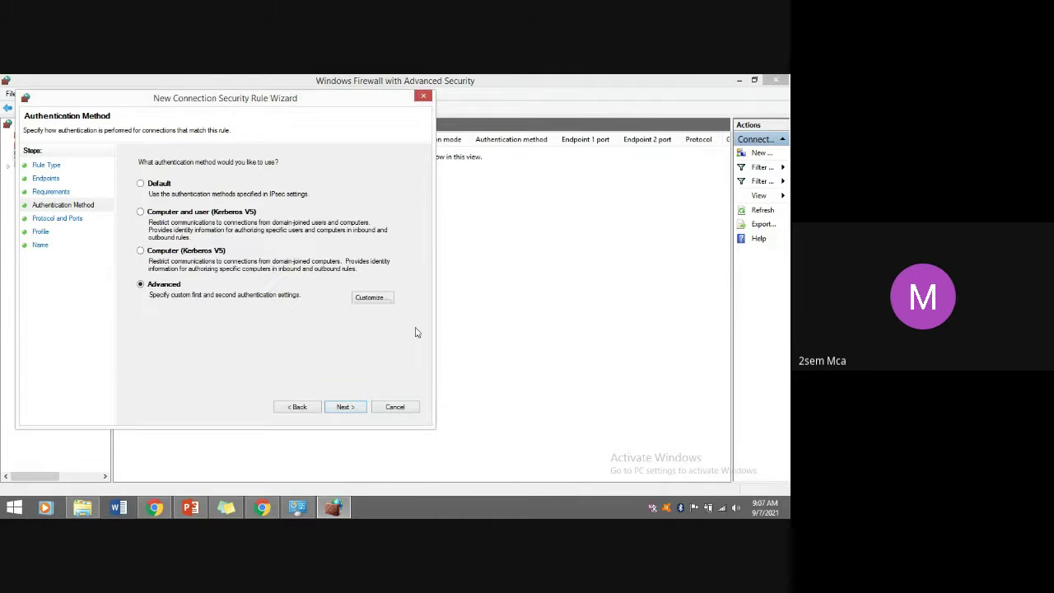
Try to make both the first and second authentication optional, dismiss the message, and cancel the customization.
left_click(370, 298)
left_click(82, 323)
left_click(243, 323)
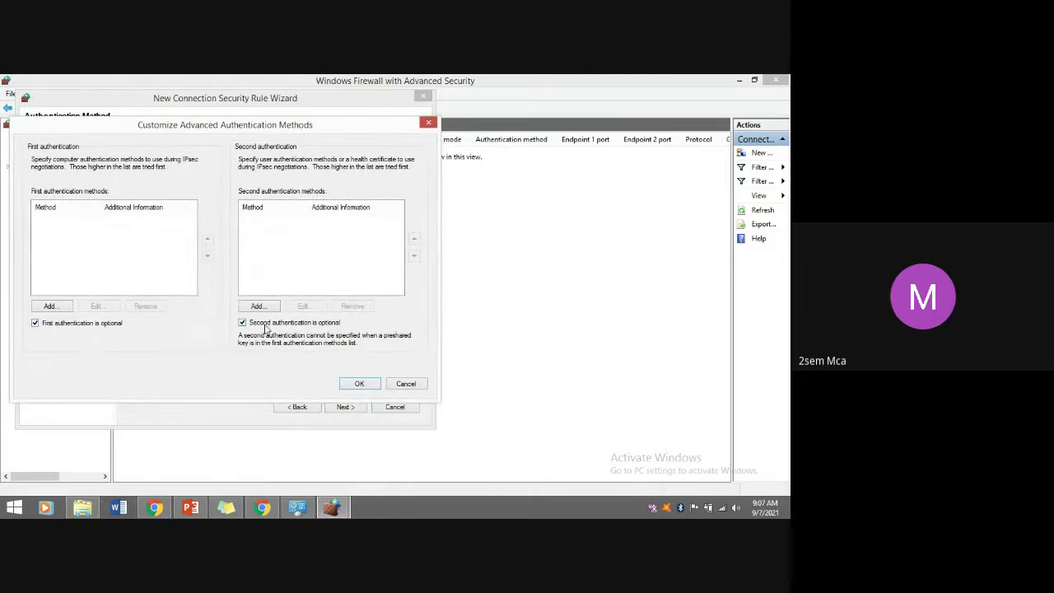
left_click(347, 385)
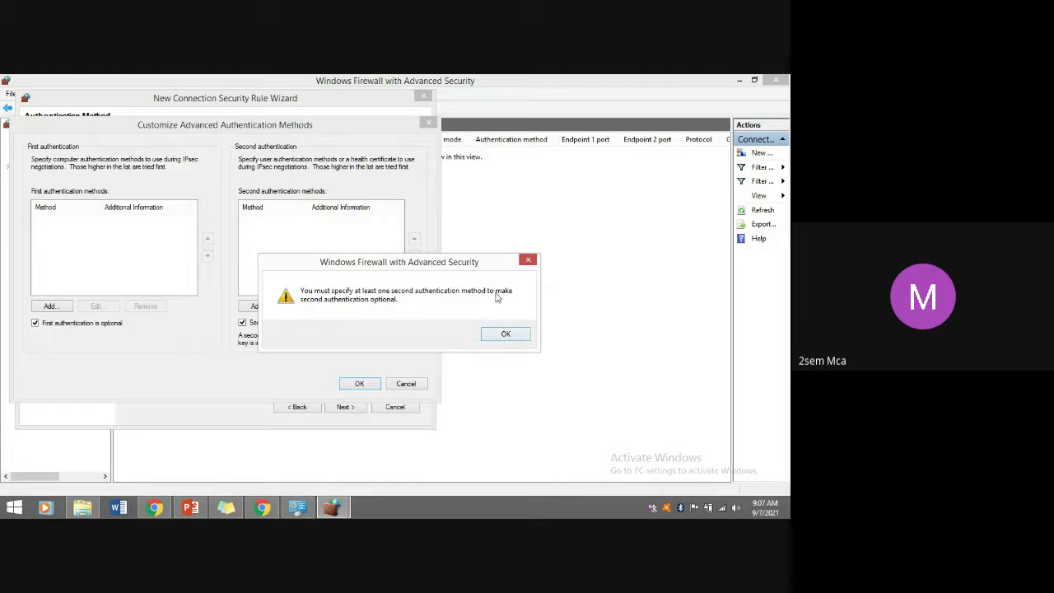
left_click(505, 335)
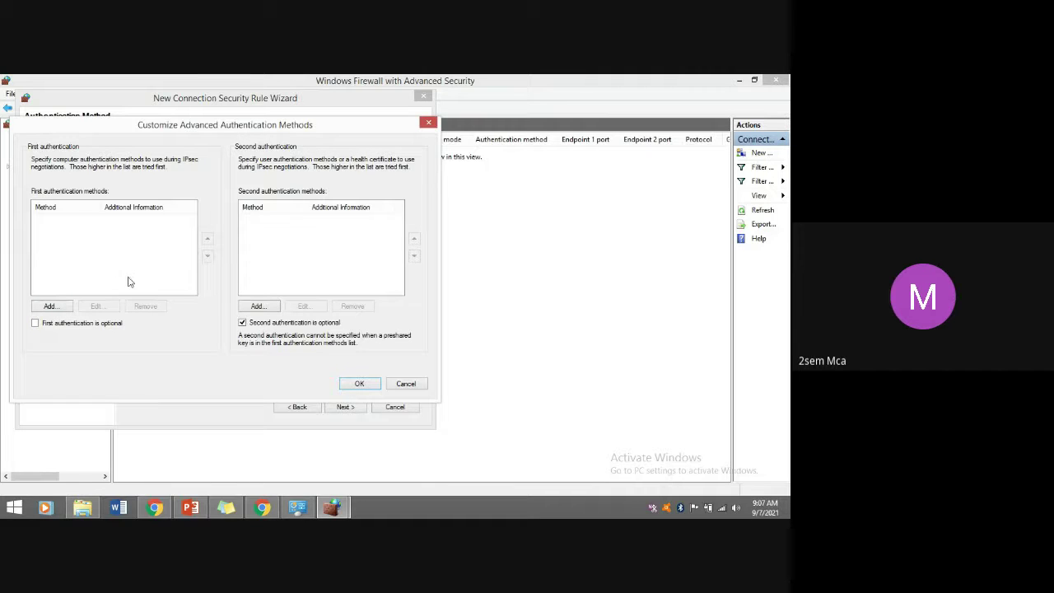
left_click(423, 384)
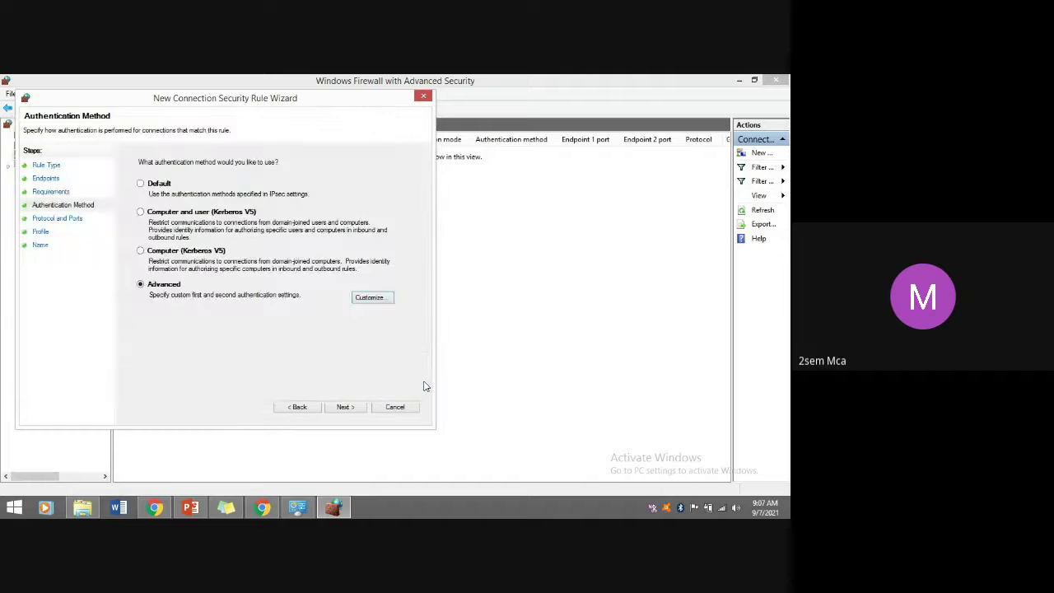
Try to go on to the protocol and profile pages, dismiss the messages, and cancel the new connection security rule.
left_click(70, 221)
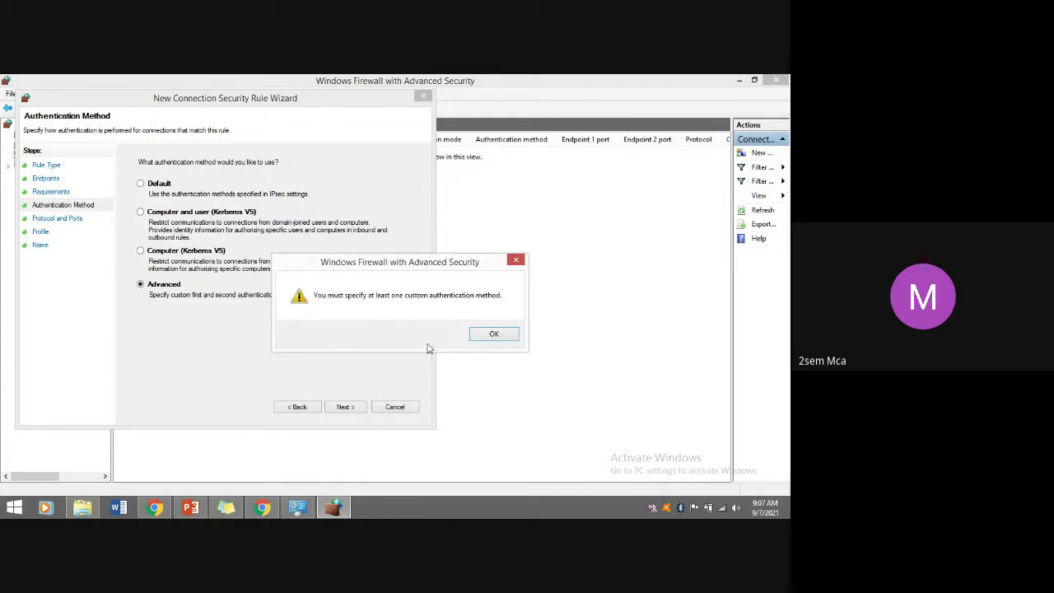
left_click(477, 338)
left_click(494, 334)
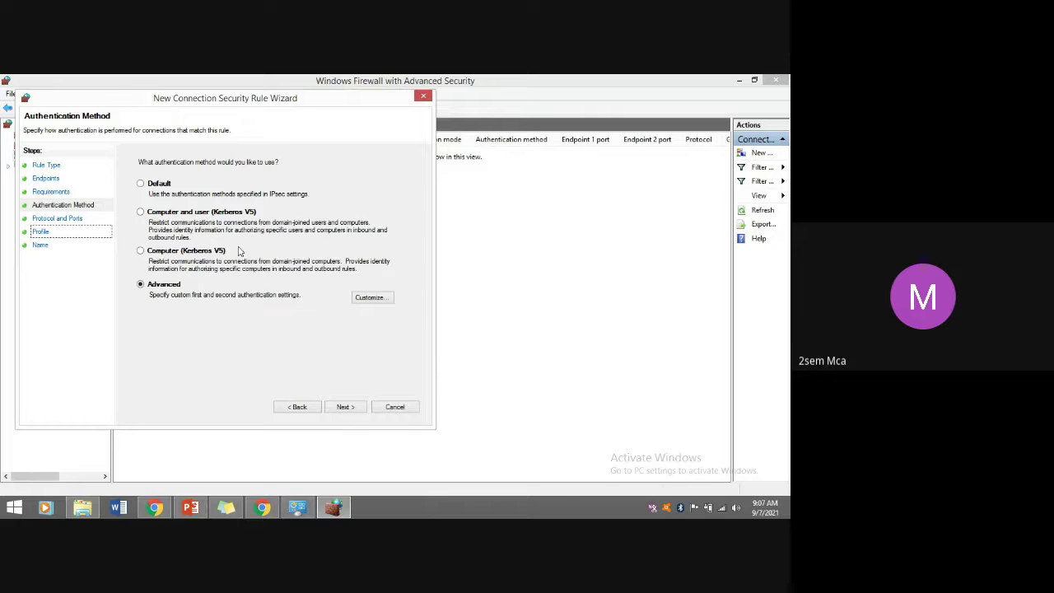
left_click(408, 410)
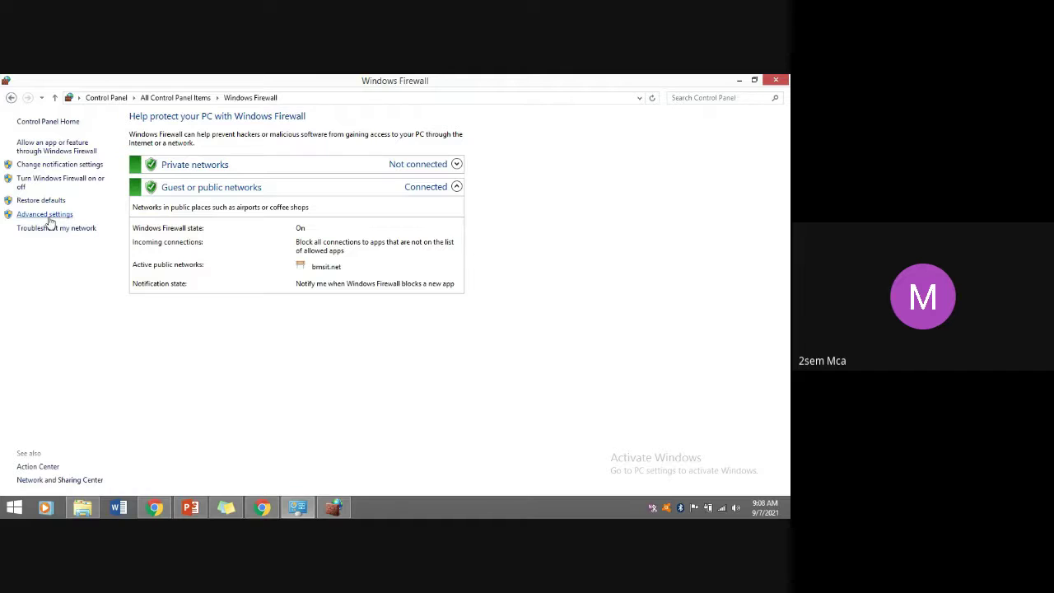
Reopen the advanced settings from Windows Firewall and show the monitored firewall rules in a maximized window.
left_click(48, 215)
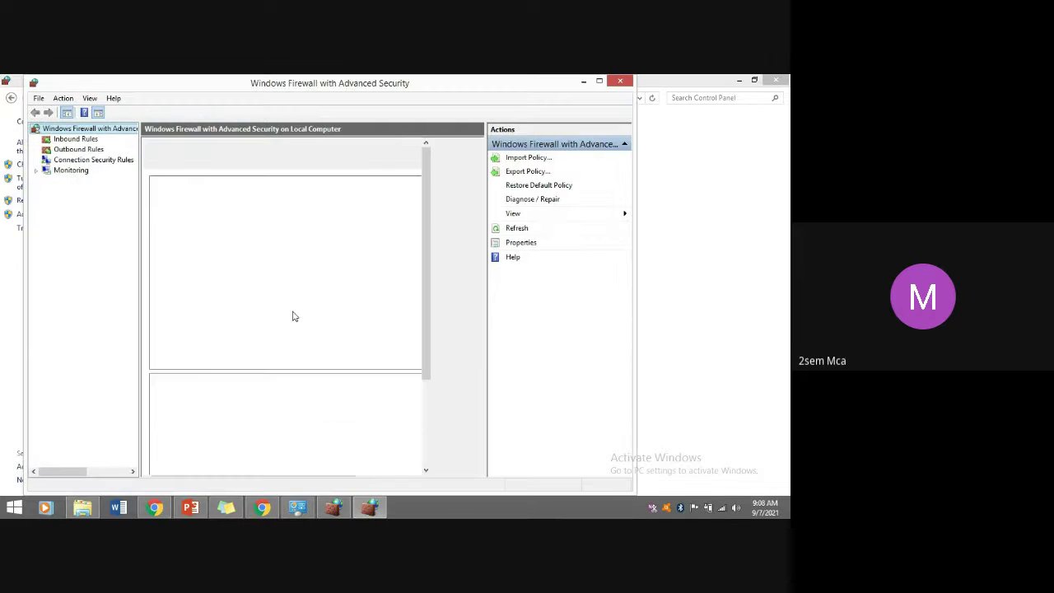
left_click(36, 170)
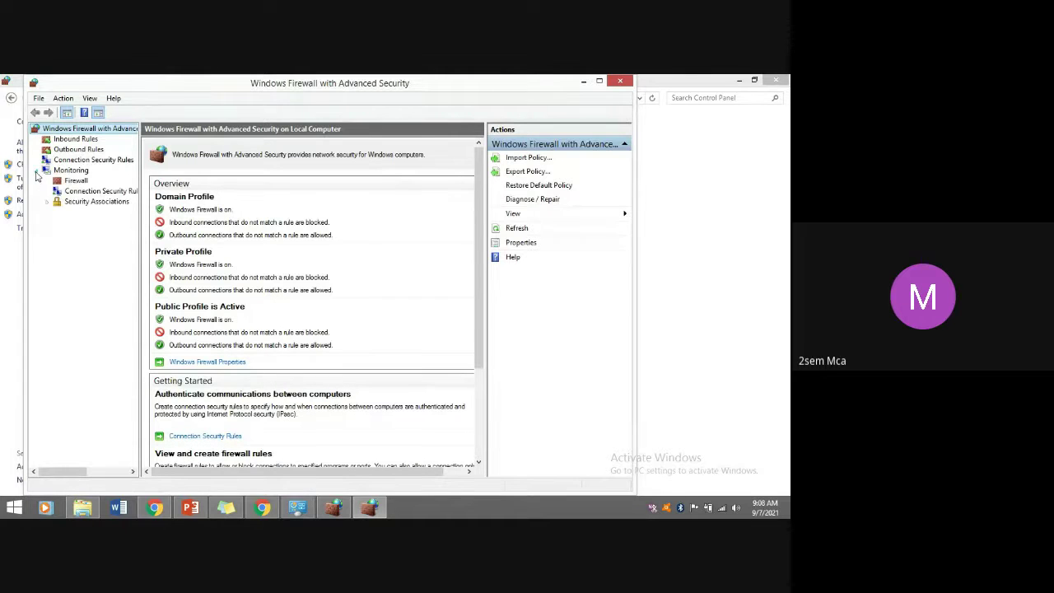
left_click(76, 181)
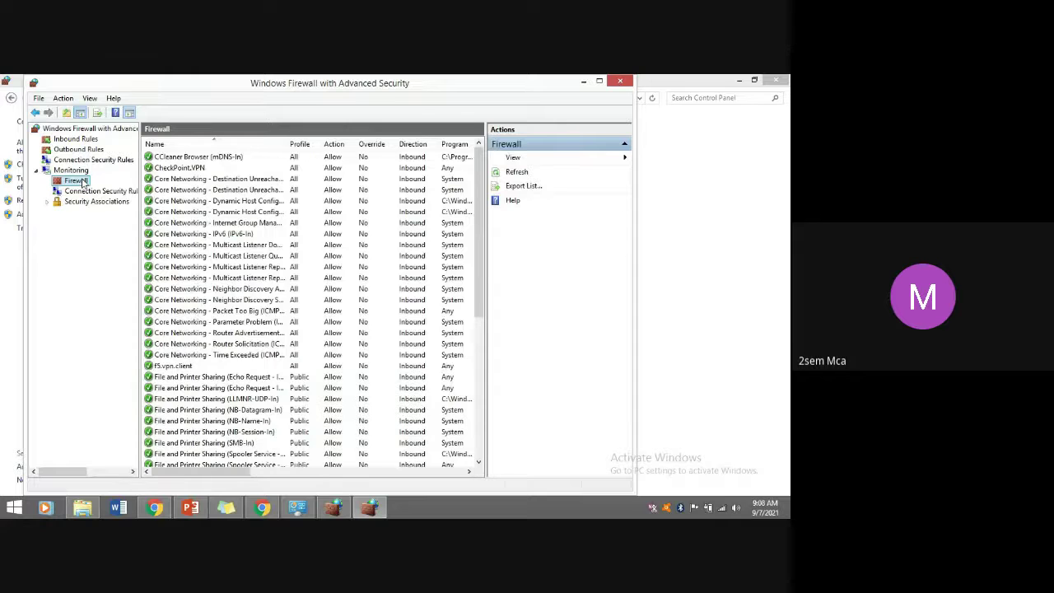
left_click(600, 80)
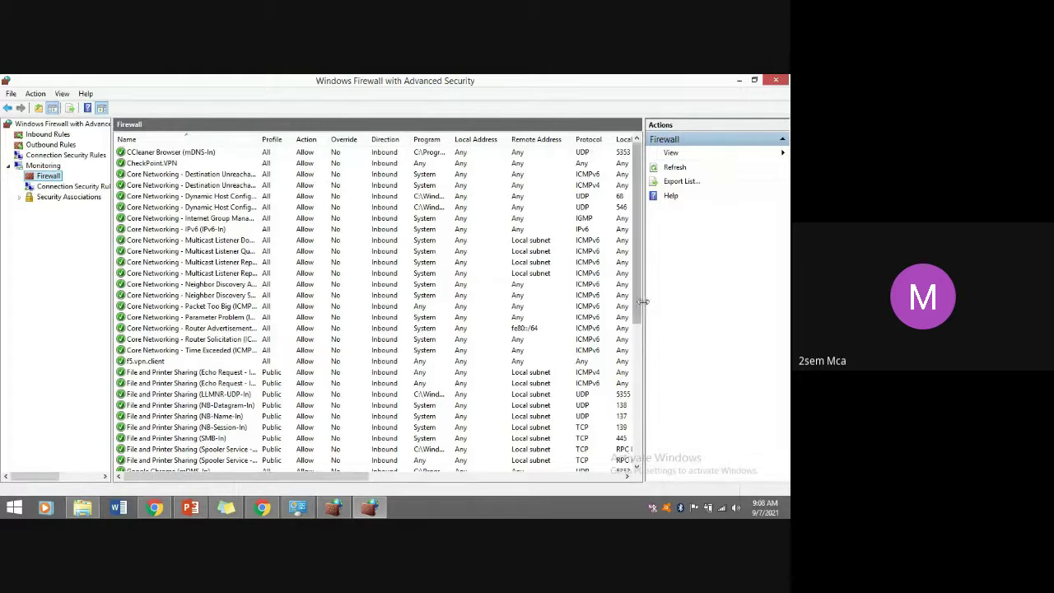
Widen the Program column and examine the full list of monitored firewall rules with their program paths.
left_click_drag(640, 253, 682, 421)
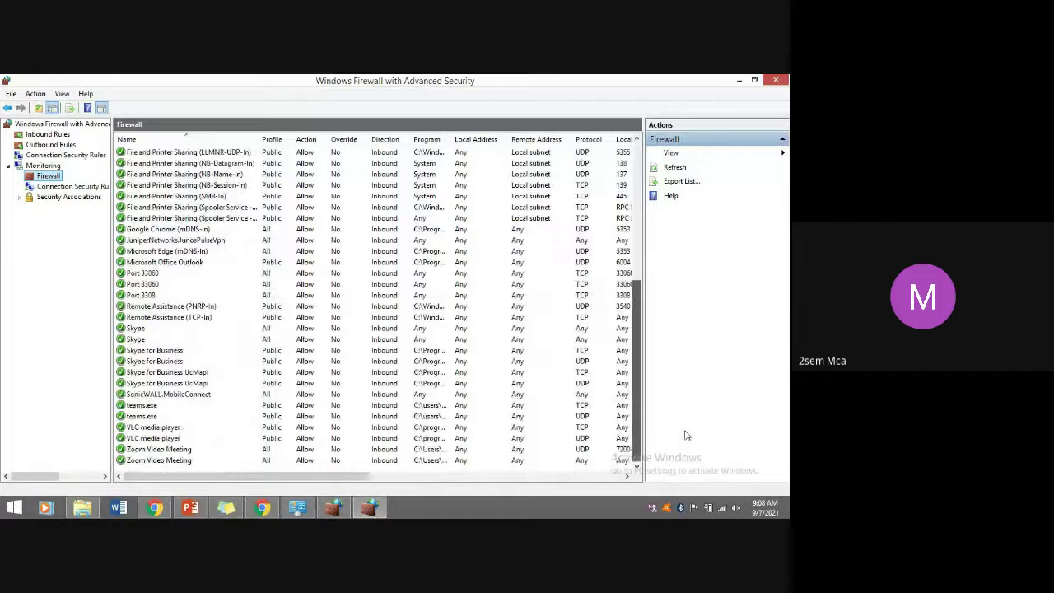
left_click_drag(682, 427, 693, 224)
left_click_drag(452, 136, 614, 143)
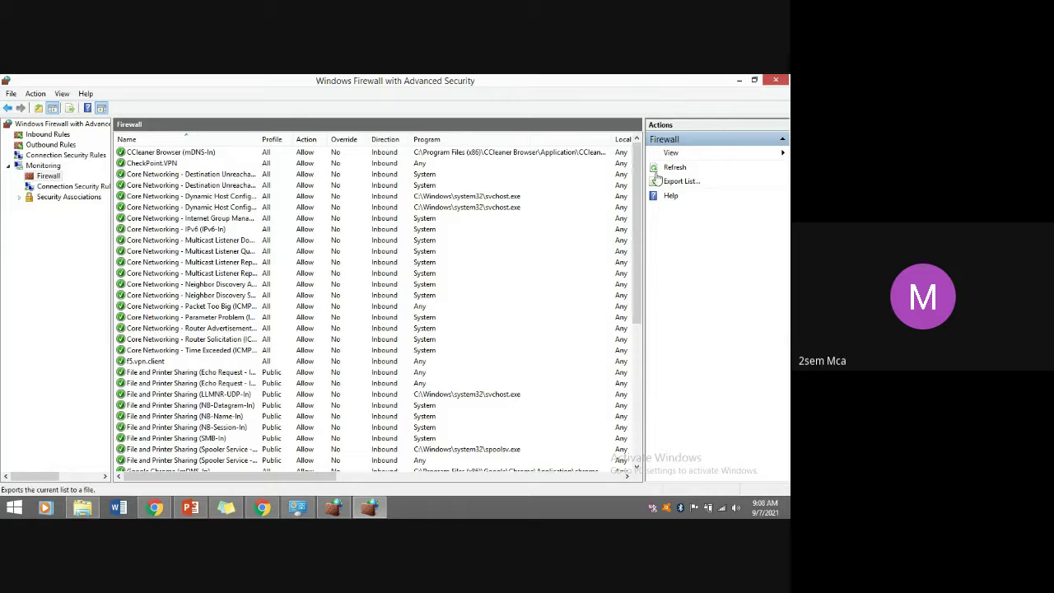
scroll(639, 183, "down", 1)
left_click_drag(639, 183, 643, 321)
scroll(641, 367, "up", 8)
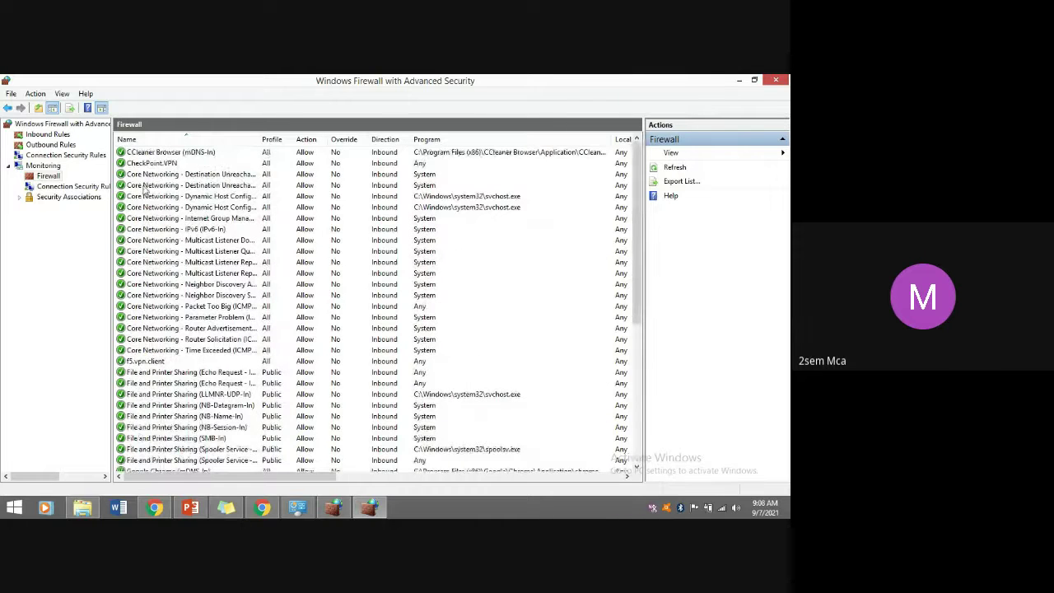
Show the monitored connection security rules, and expand Security Associations under Monitoring.
left_click(85, 187)
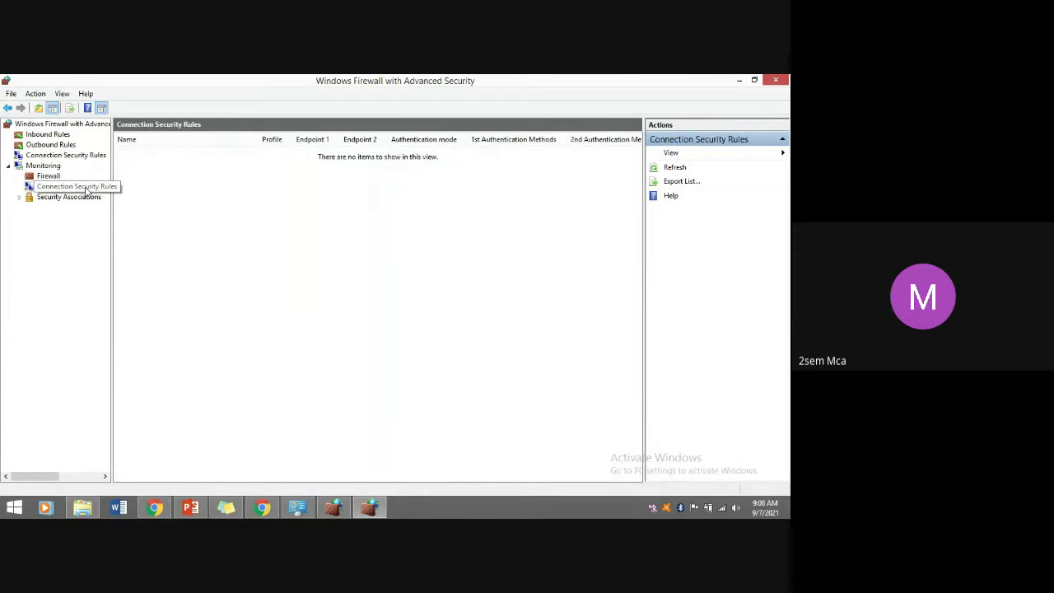
left_click(81, 199)
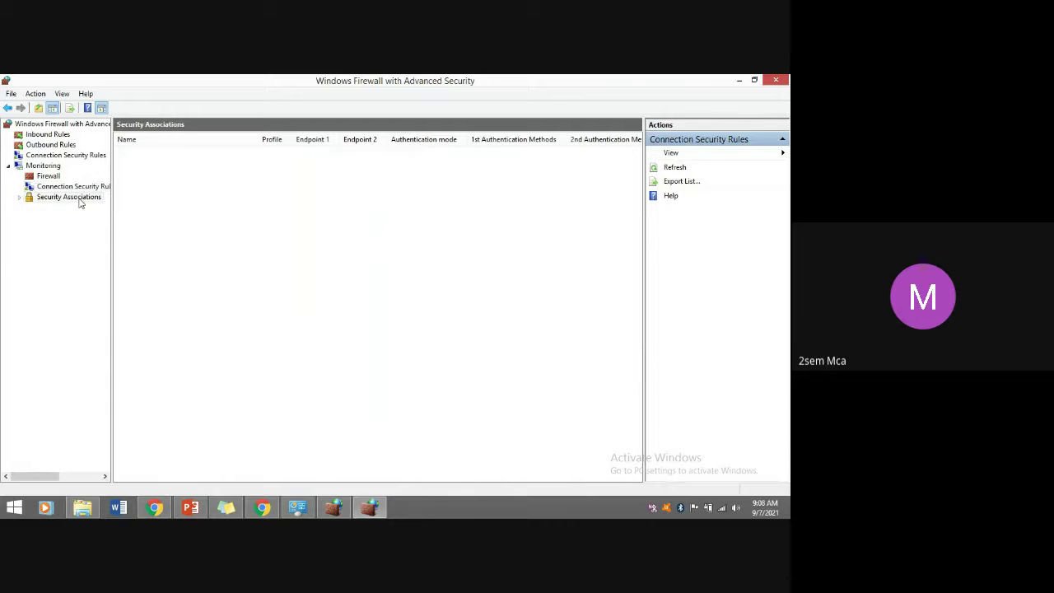
left_click(24, 201)
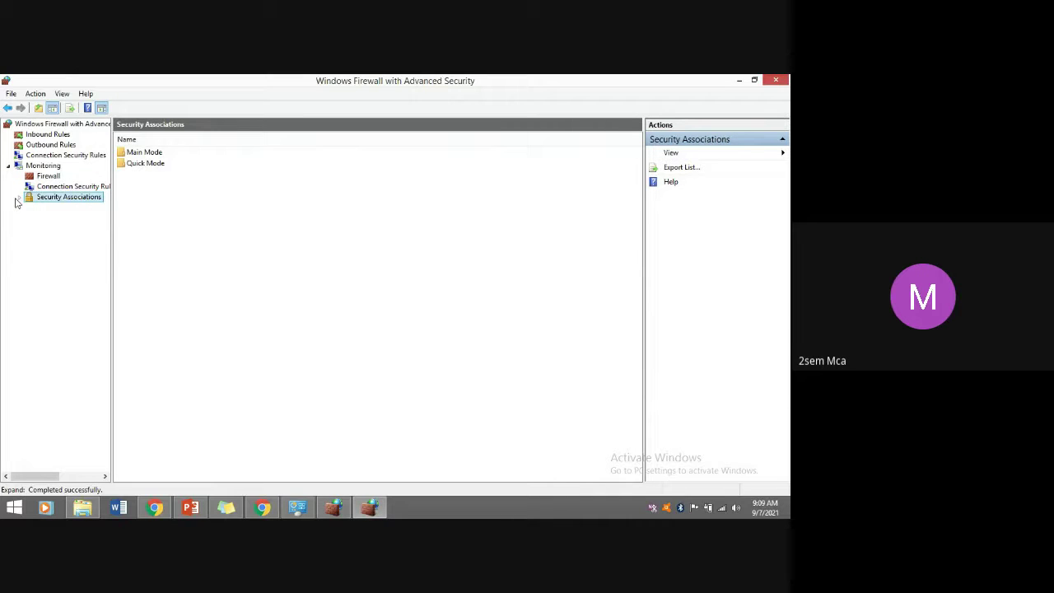
left_click(21, 200)
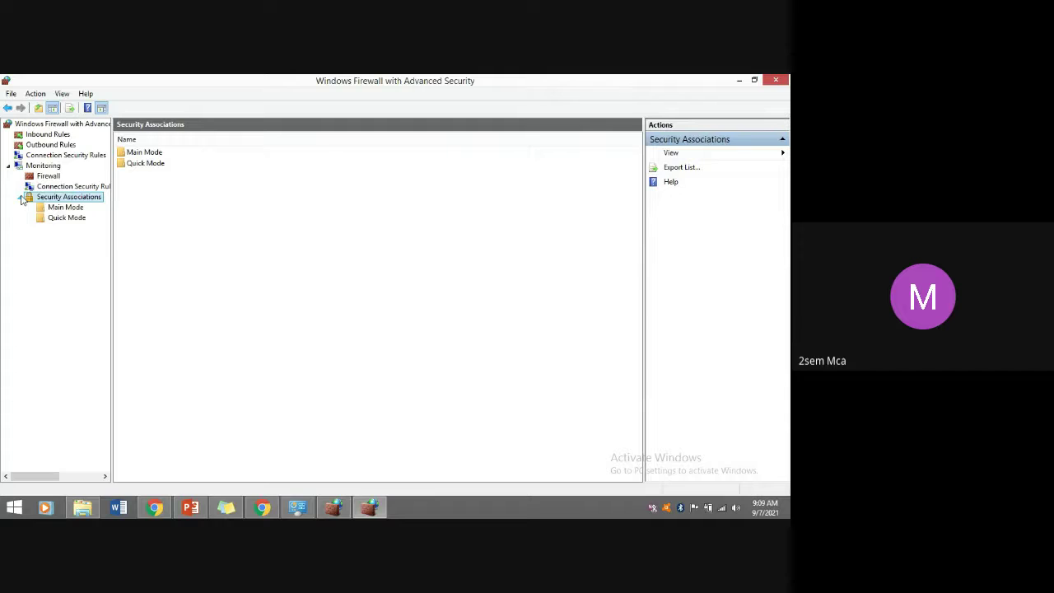
View the Main Mode and Quick Mode security associations, and return to Main Mode.
left_click(64, 209)
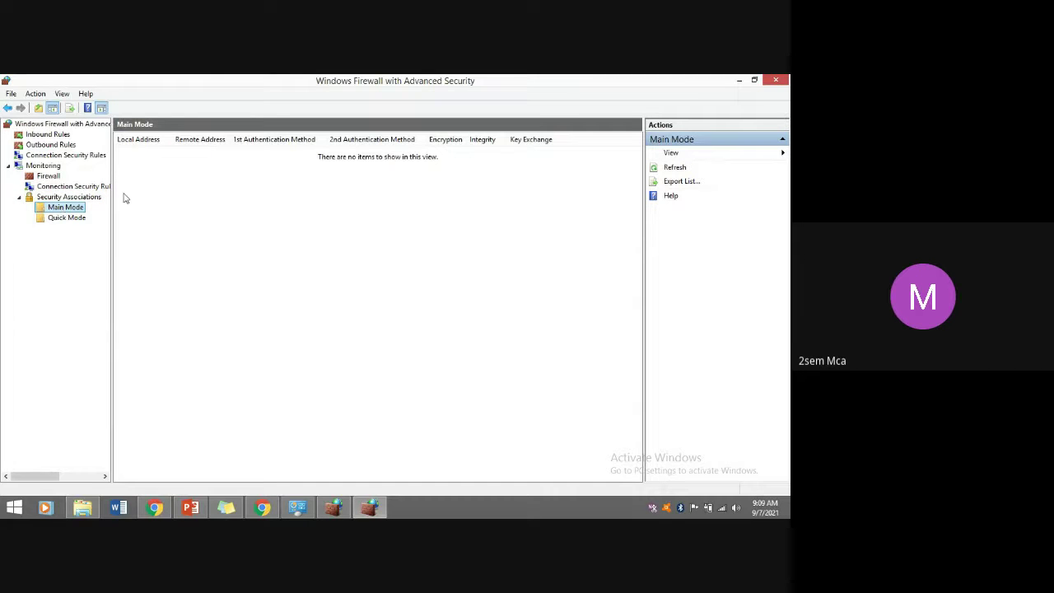
left_click(73, 219)
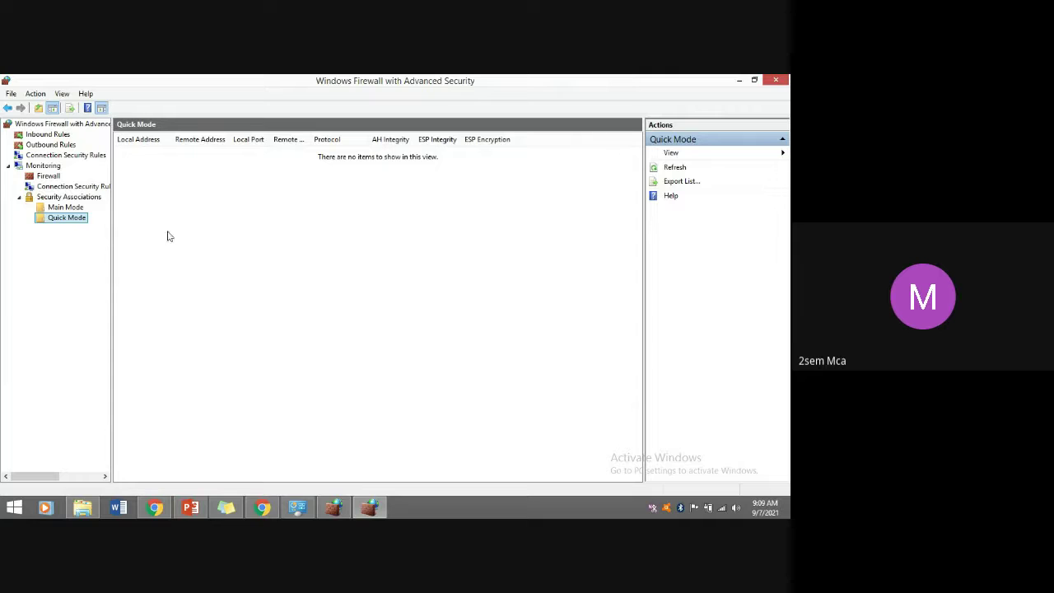
left_click(68, 199)
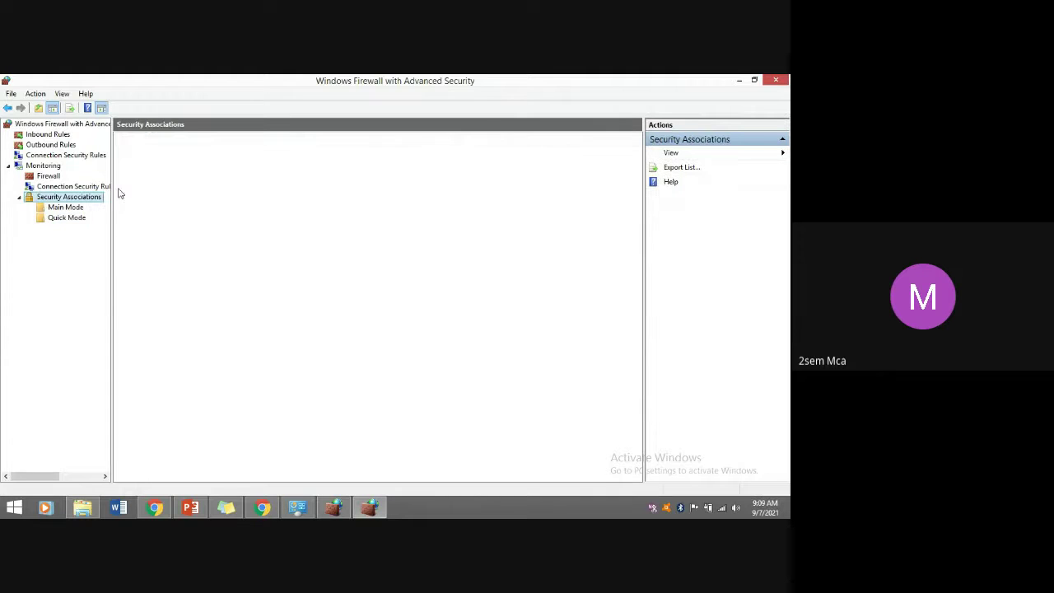
left_click(70, 208)
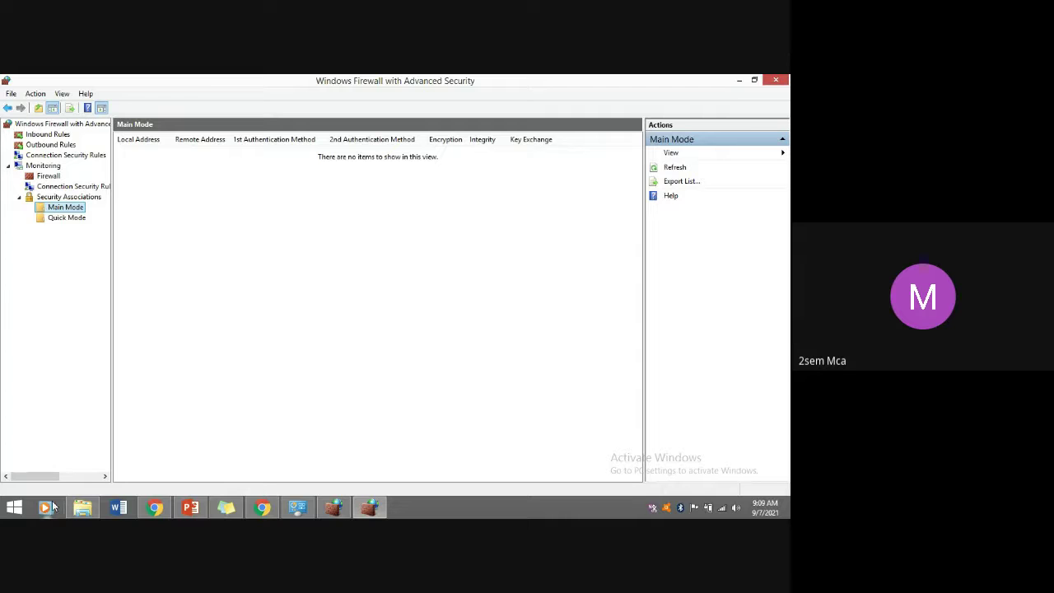
Review the Windows Firewall with Advanced Security overview of the domain, private and public profiles and the getting-started links.
left_click(66, 124)
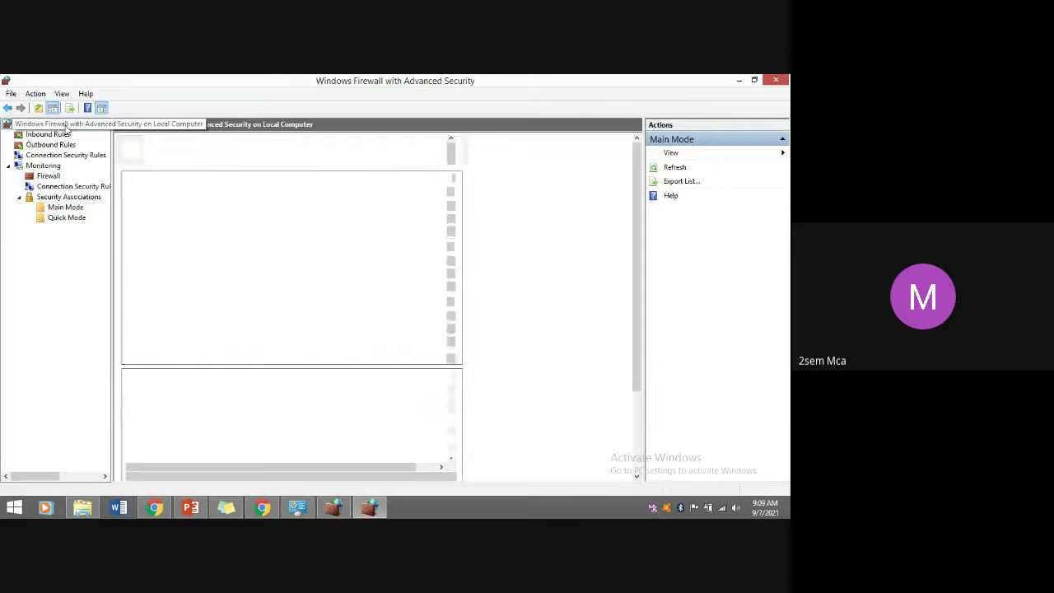
left_click_drag(639, 174, 662, 245)
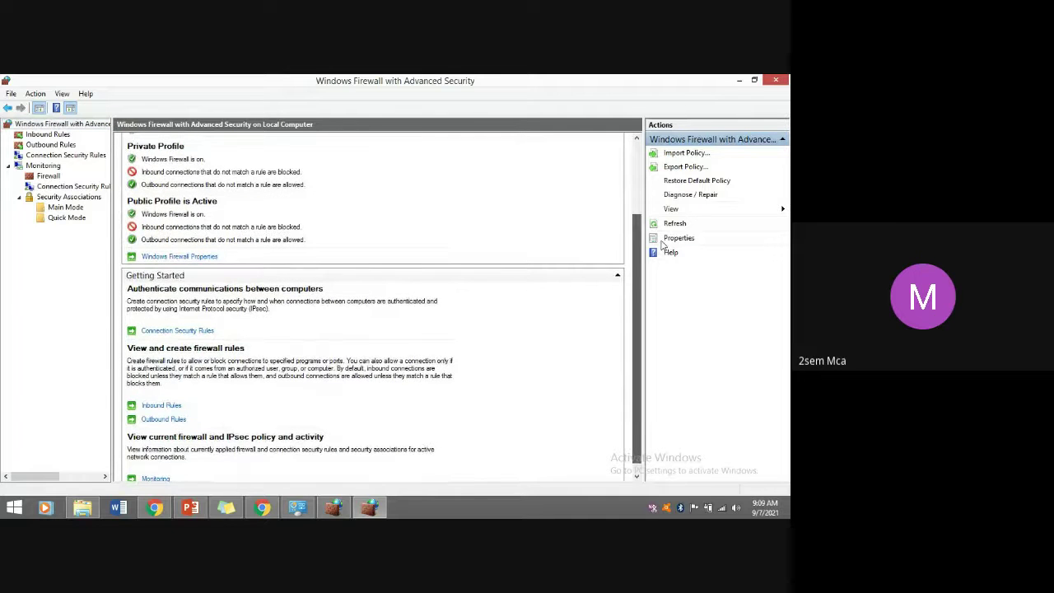
left_click_drag(661, 244, 667, 136)
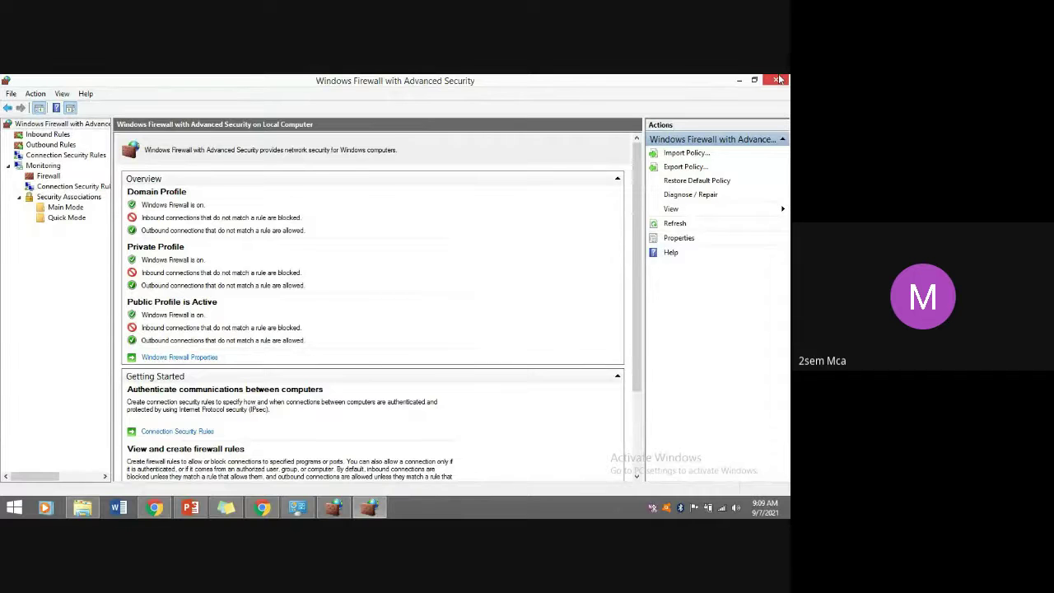
Close both open Windows Firewall with Advanced Security windows.
left_click(377, 510)
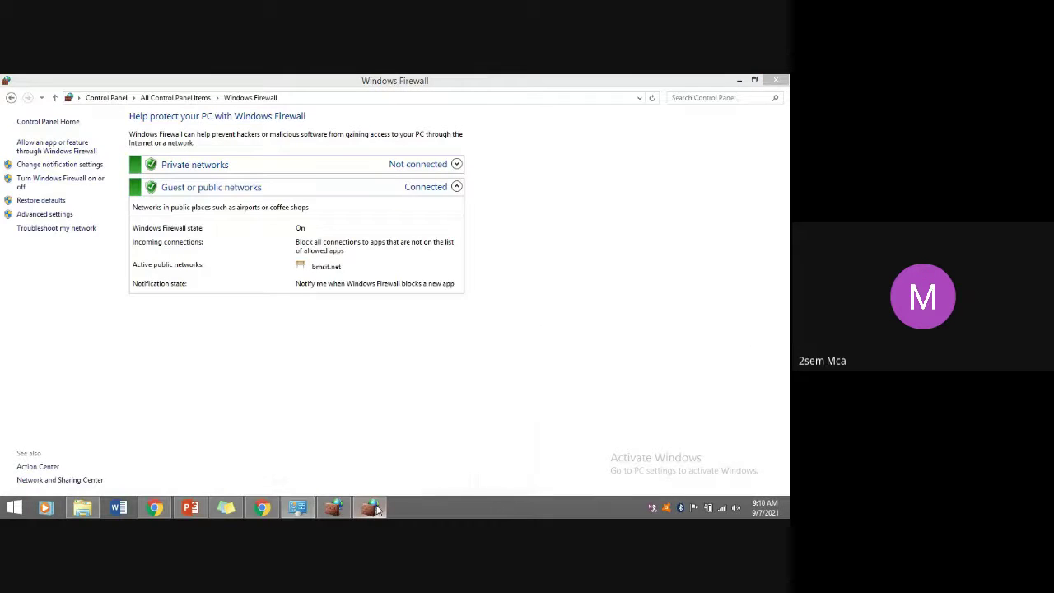
left_click(376, 511)
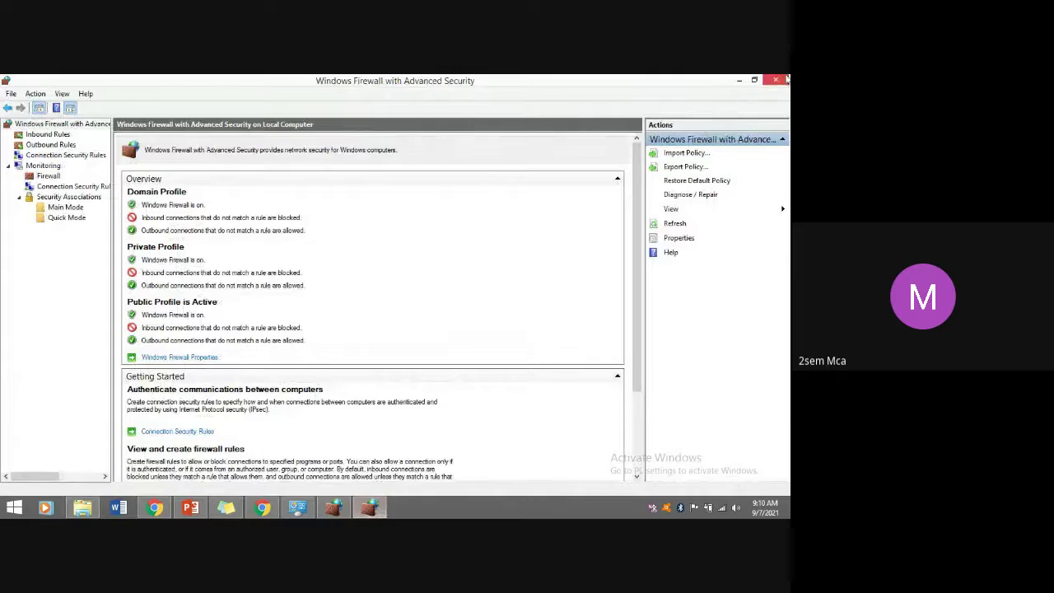
left_click(776, 80)
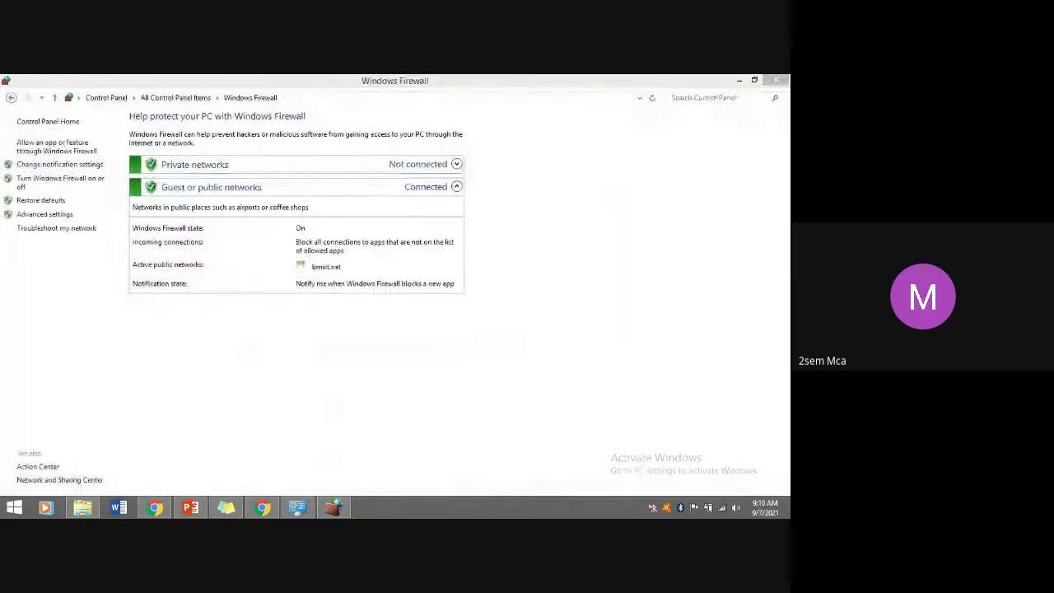
left_click(333, 508)
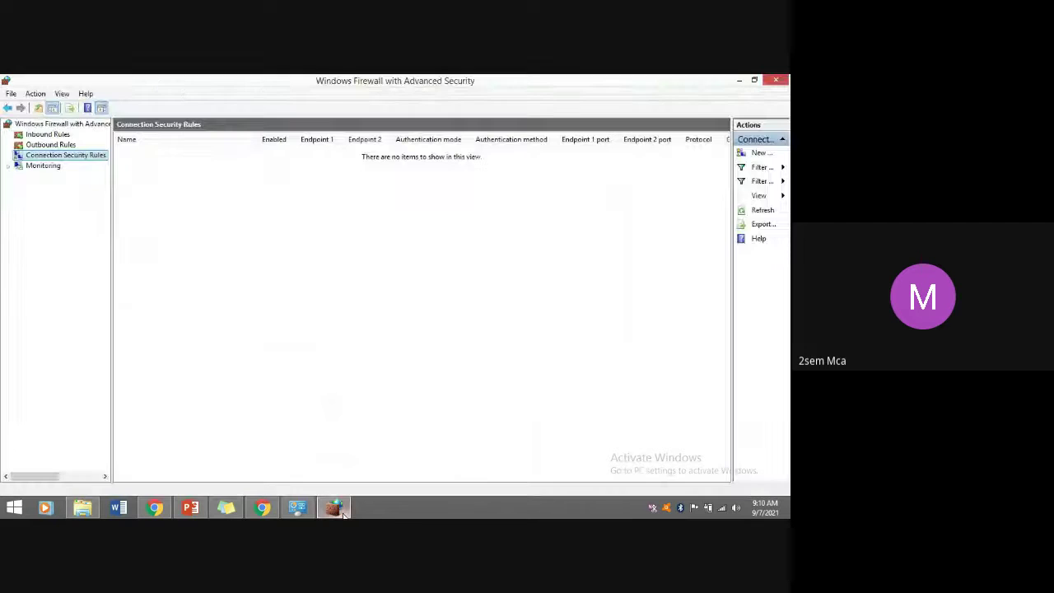
left_click(776, 79)
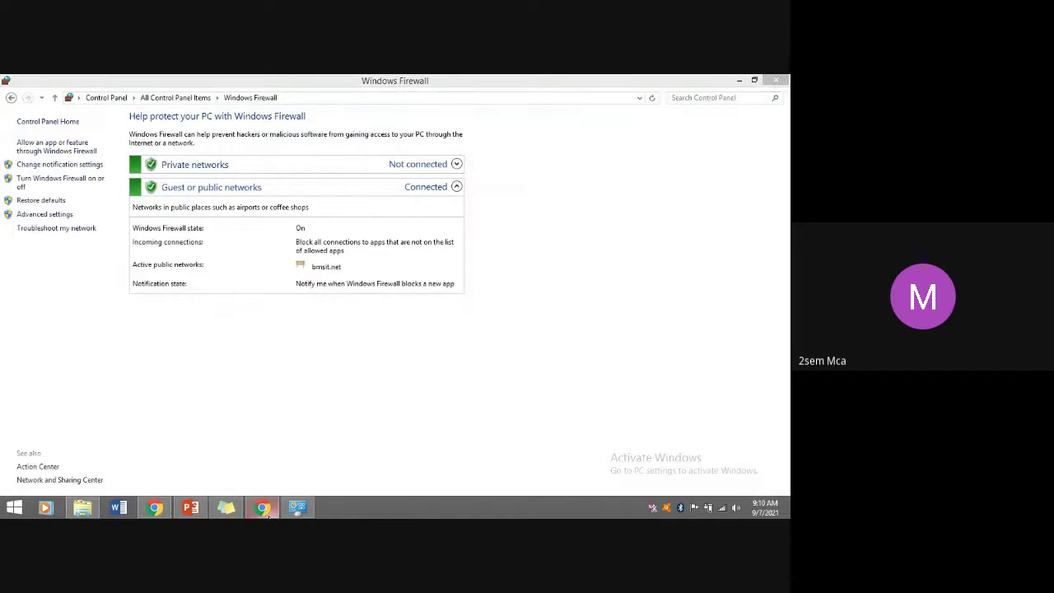
Switch to Chrome, open its settings and search them for "parental control".
left_click(262, 507)
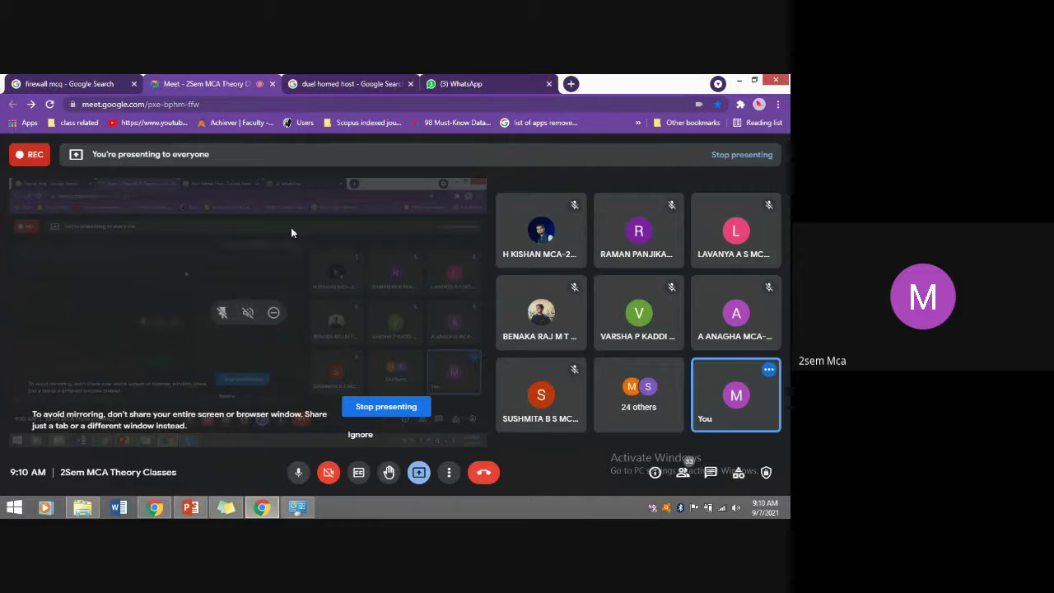
left_click(190, 507)
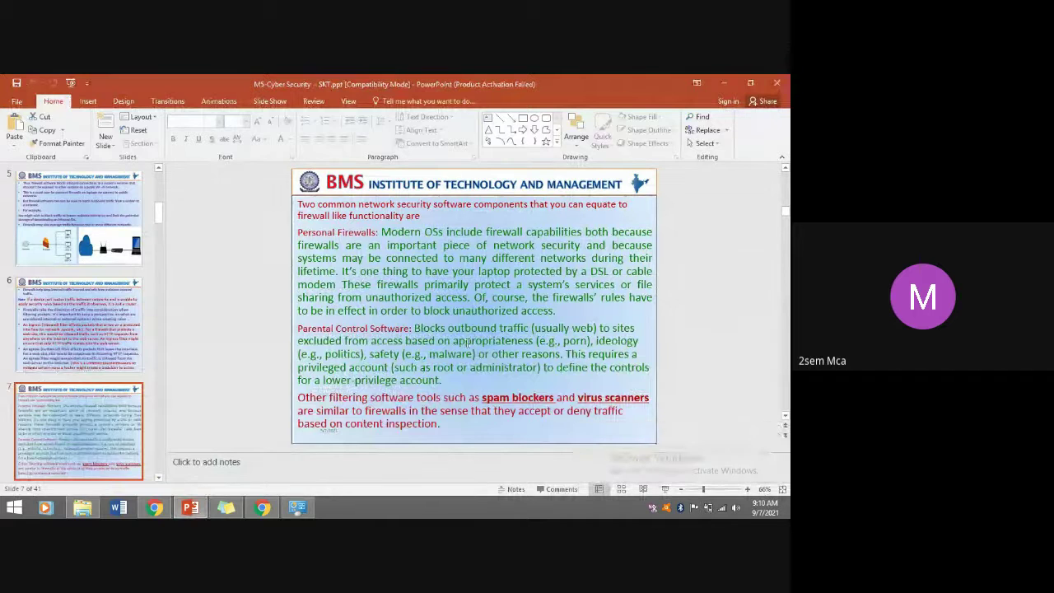
left_click(262, 507)
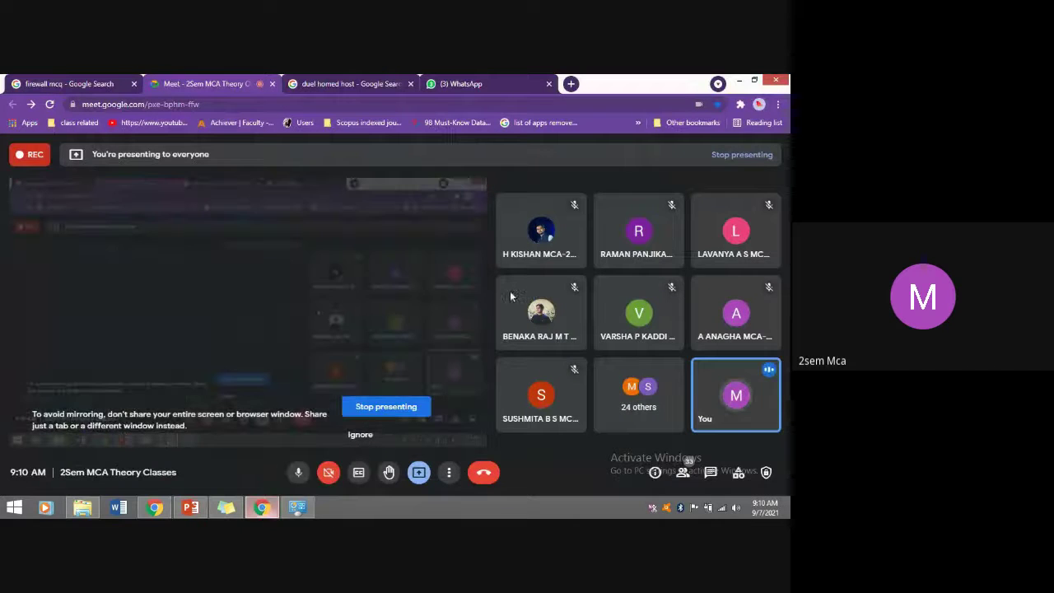
left_click(778, 104)
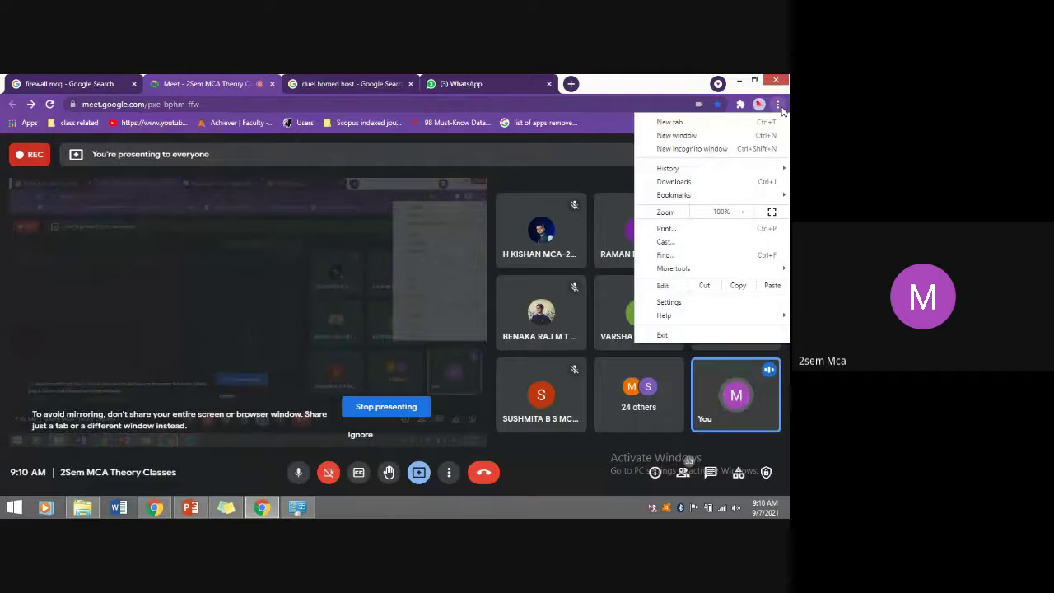
left_click(693, 304)
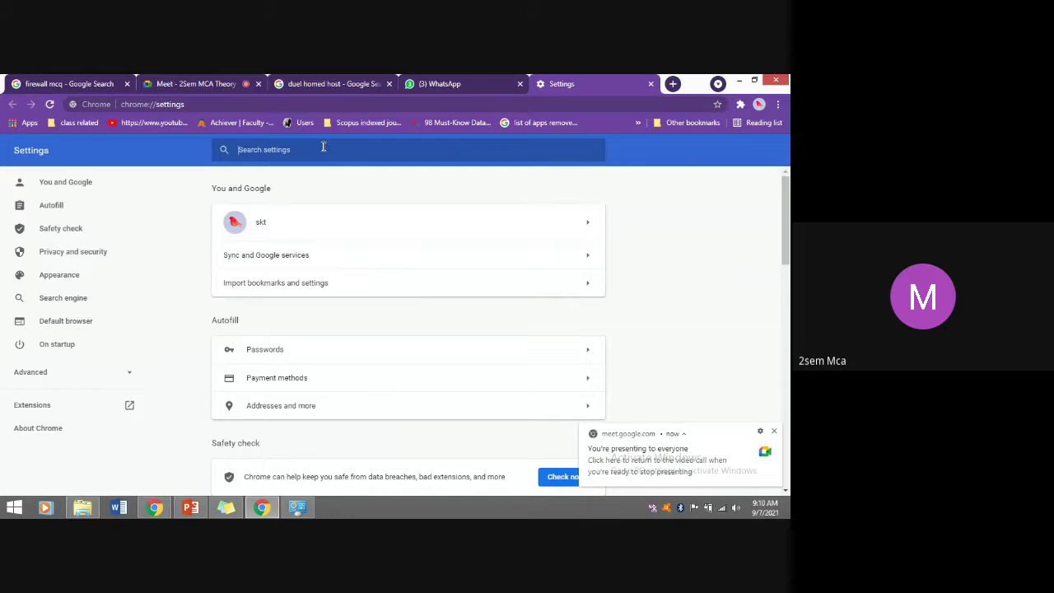
type("parental")
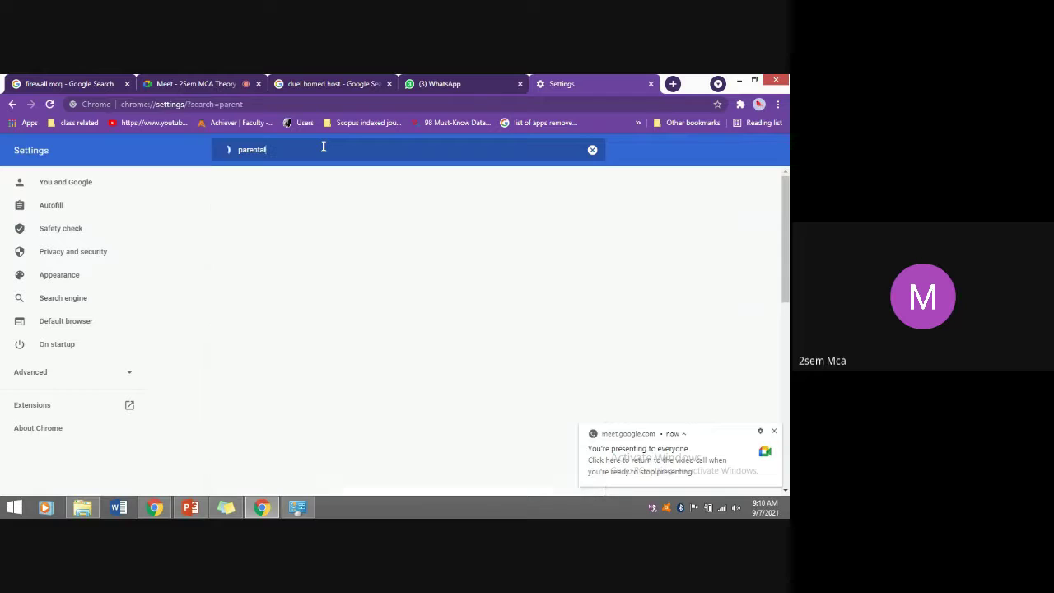
type(" control")
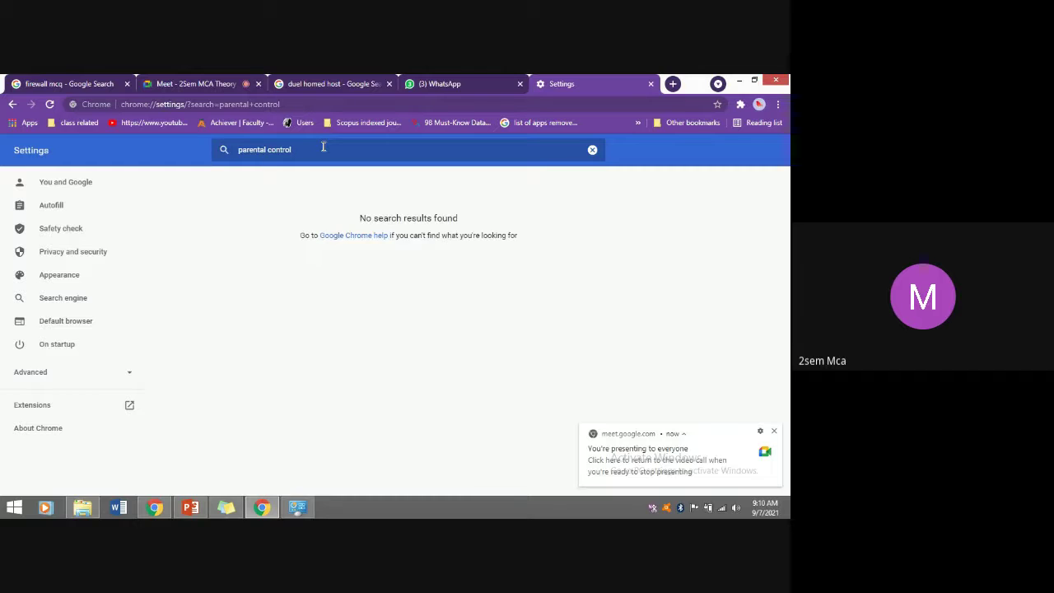
Shorten the settings search to "parent" and look through the Captions settings it finds.
key("BackSpace")
key("BackSpace")
key("BackSpace")
key("BackSpace")
key("BackSpace")
key("BackSpace")
key("BackSpace")
key("BackSpace")
key("BackSpace")
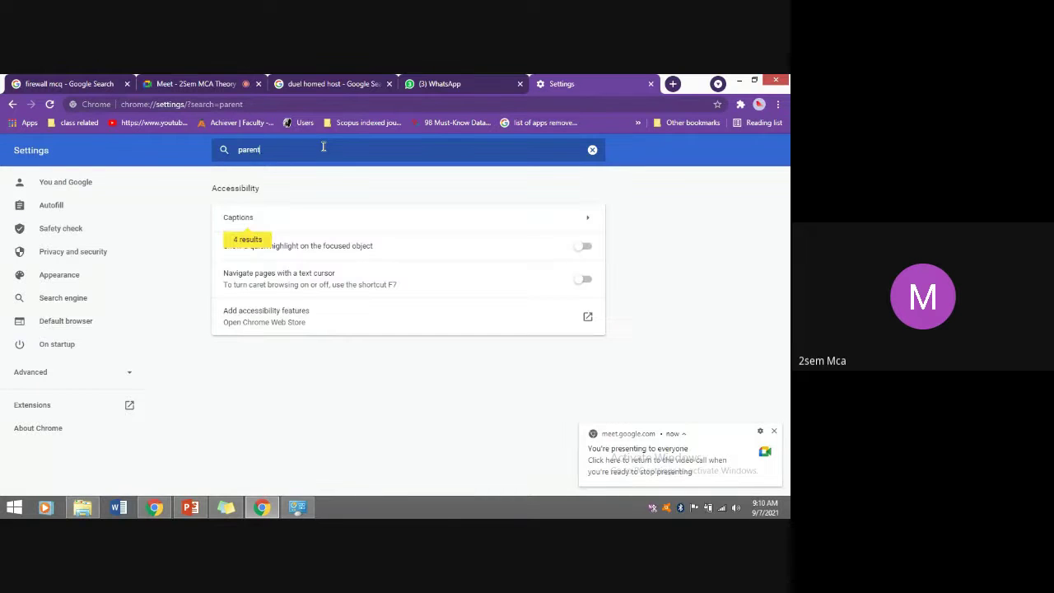
left_click(287, 219)
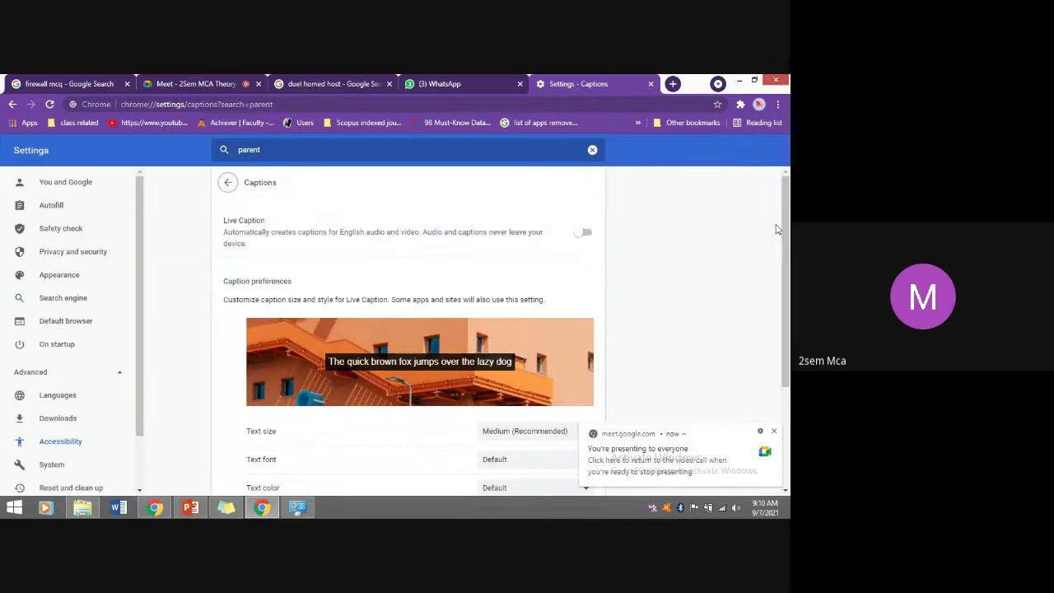
mouse_move(787, 214)
left_mouse_down()
mouse_move(789, 313)
mouse_move(788, 206)
left_mouse_up()
left_click_drag(276, 152, 162, 138)
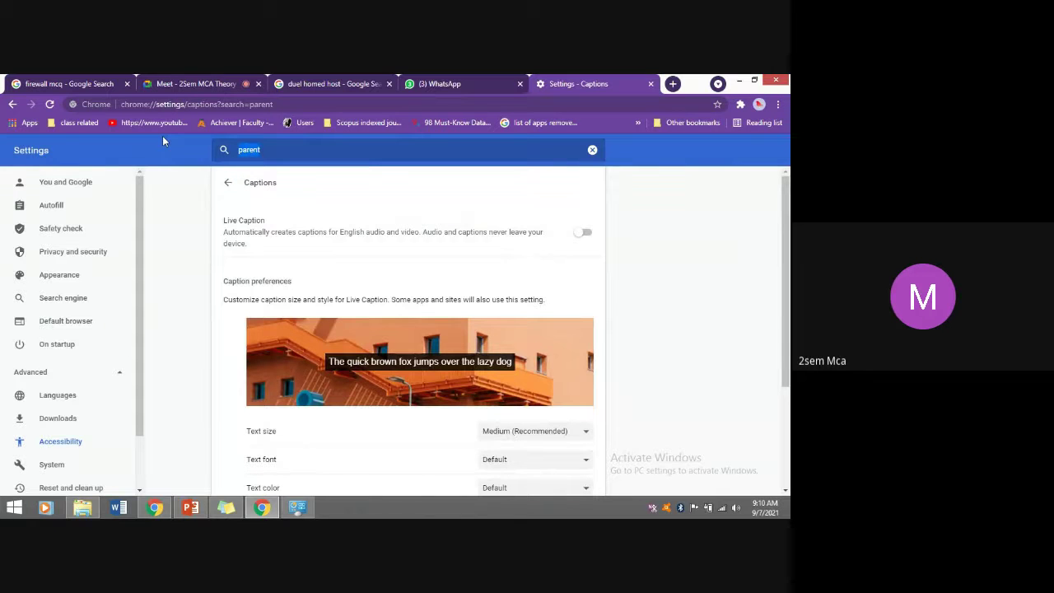
Review Chrome's Security settings under Privacy and security, and open the Google Advanced Protection Program page.
left_click(76, 253)
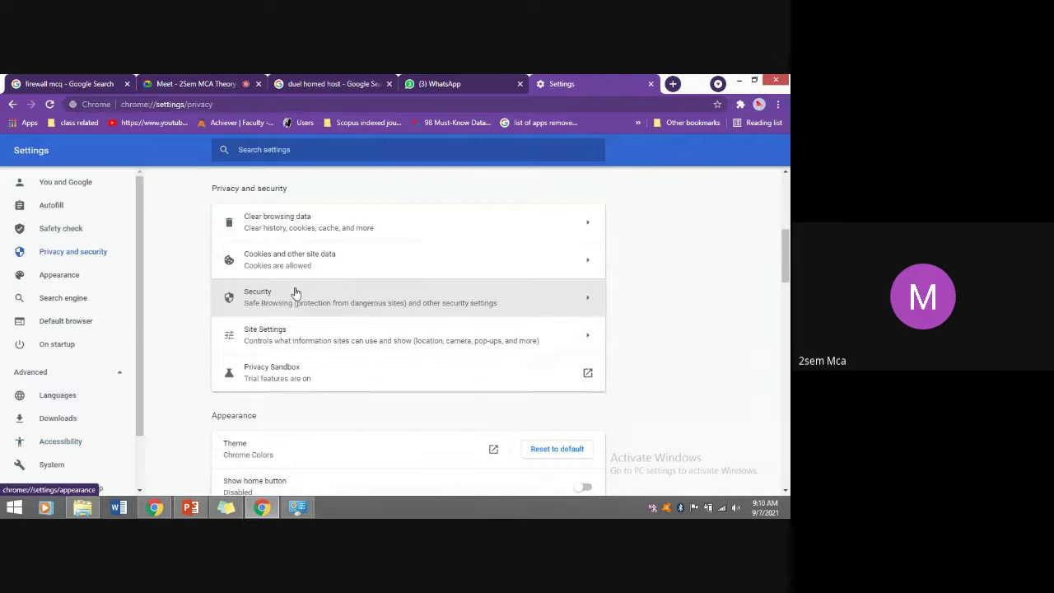
left_click(434, 319)
left_click_drag(788, 206, 788, 413)
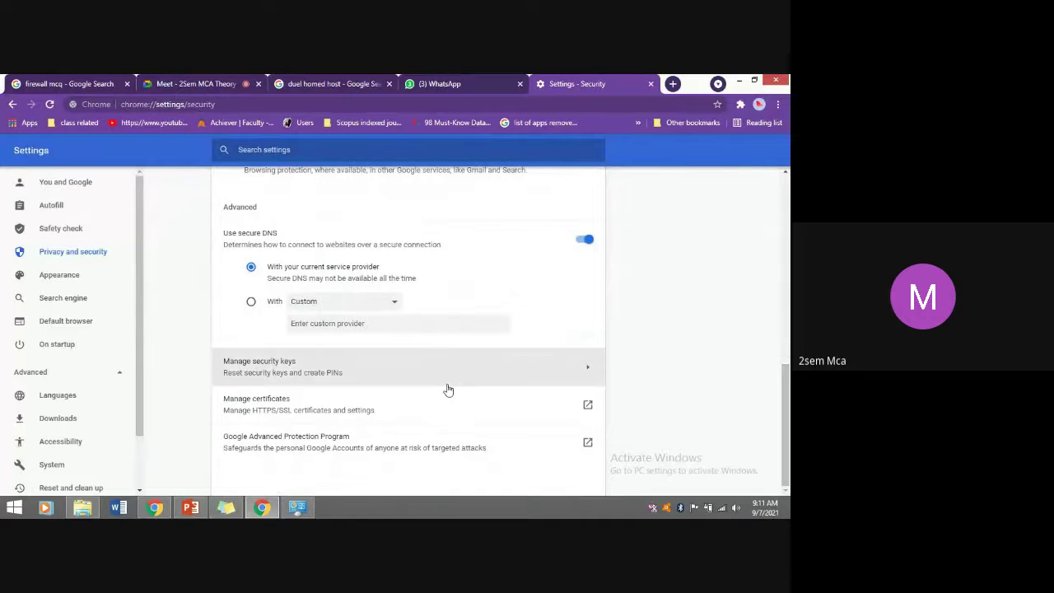
left_click(579, 454)
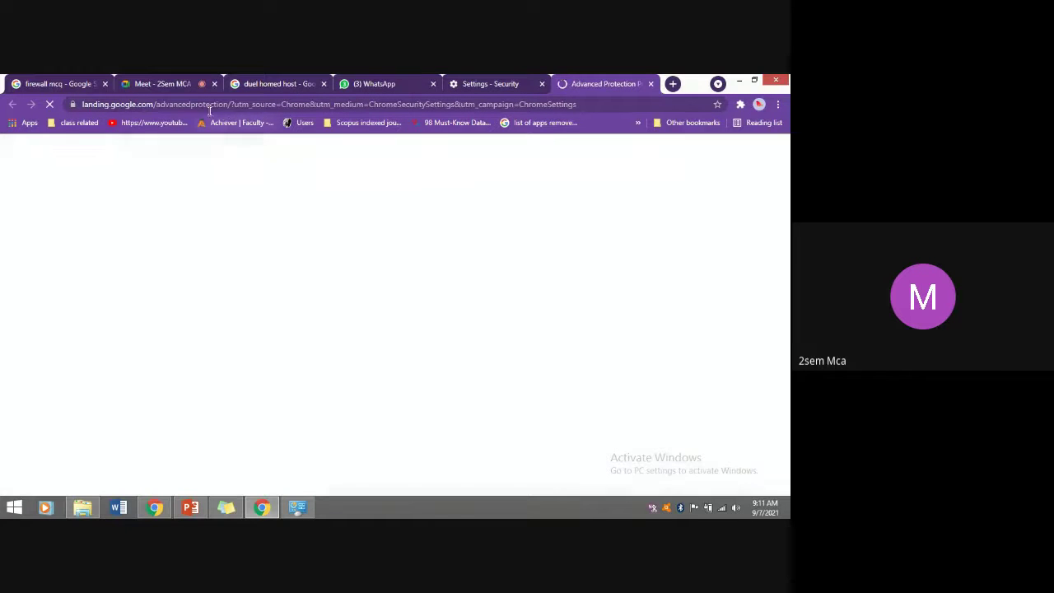
Switch to the PowerPoint presentation, highlight the passage on spam blockers and virus scanners, and go to slide 8.
left_click(196, 511)
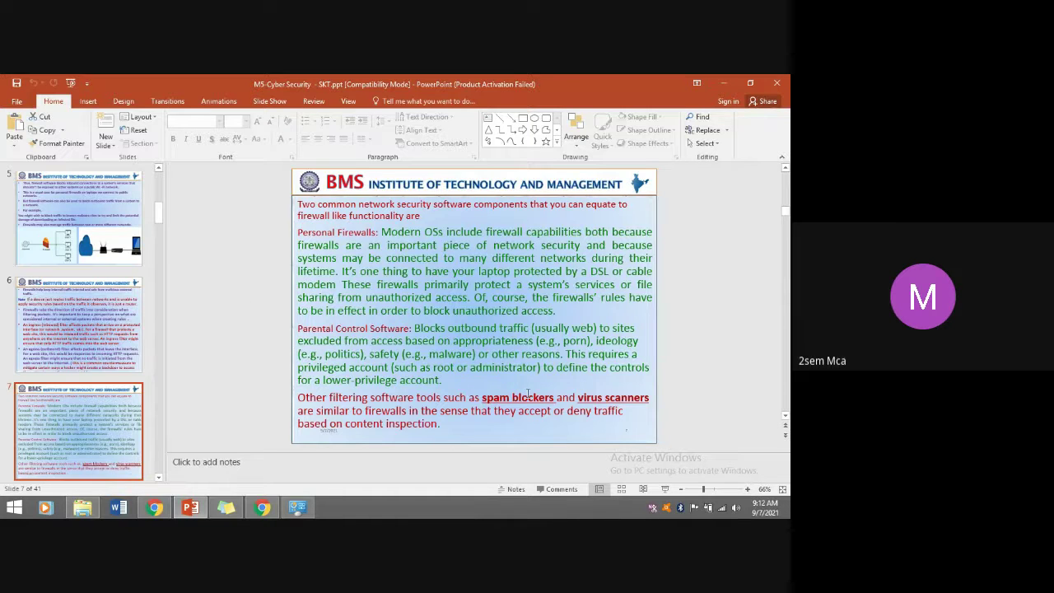
left_click_drag(482, 398, 593, 411)
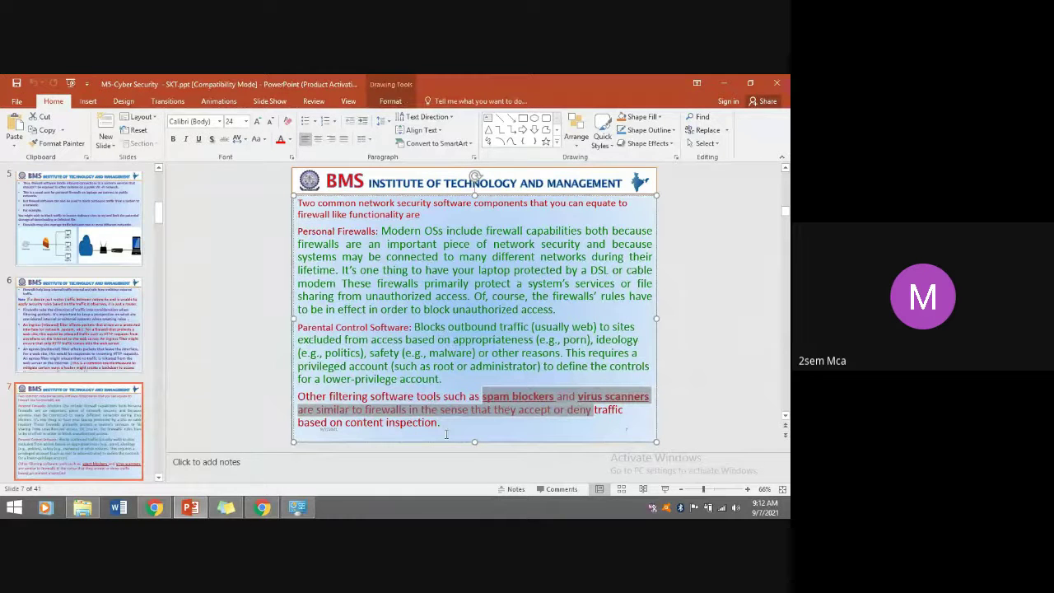
left_click(159, 485)
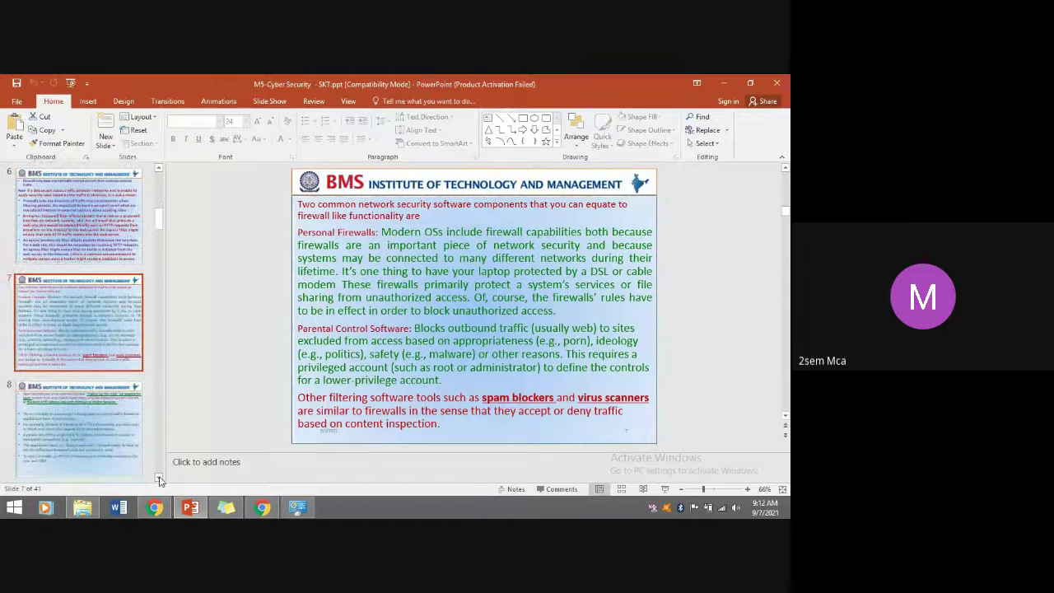
left_click(123, 453)
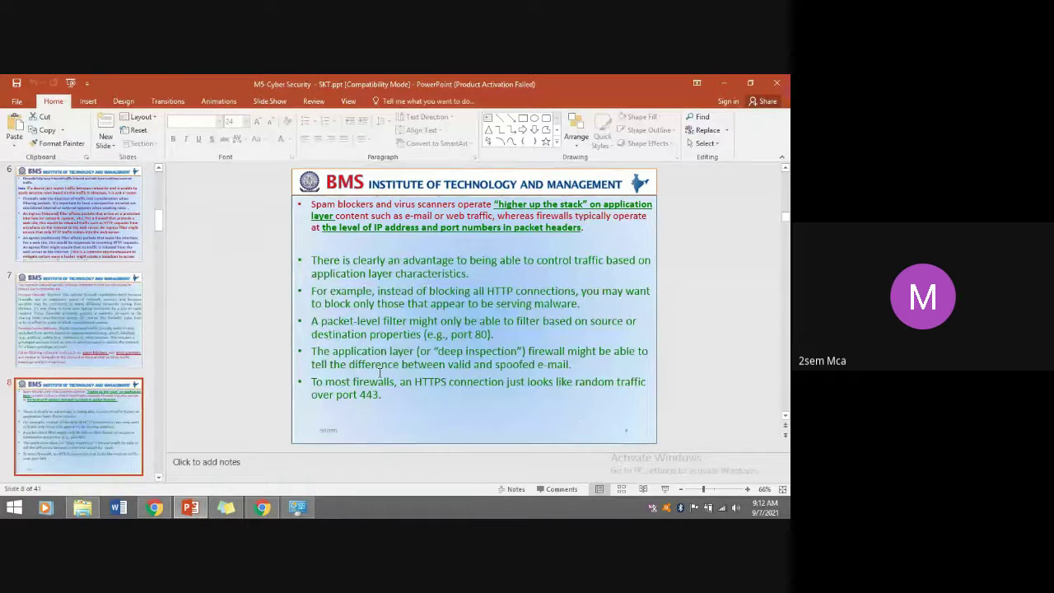